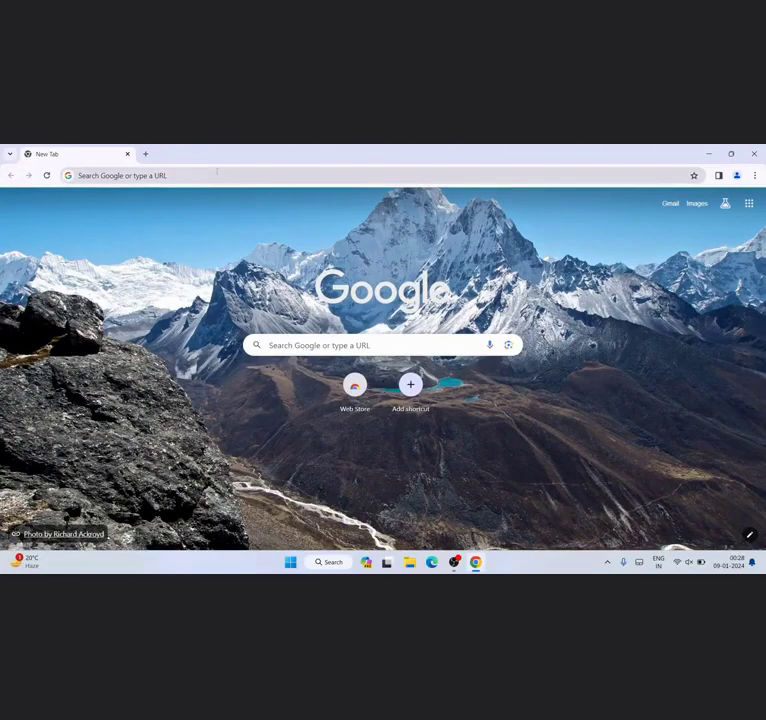
- Search the web for "eclipse ide download" and open the Eclipse Foundation's Eclipse Downloads result
{"action": "type", "text": "ecl"}
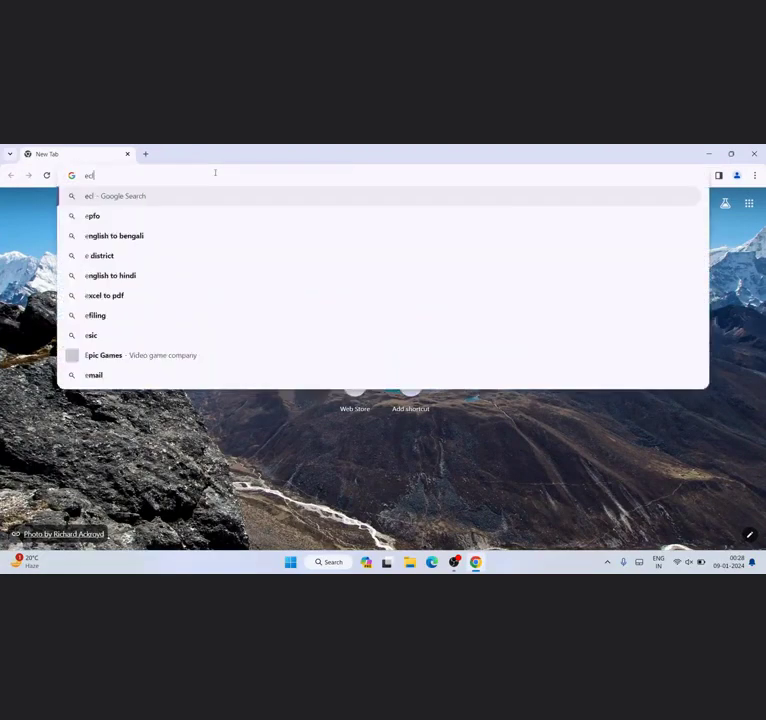
{"action": "type", "text": "ipse ide"}
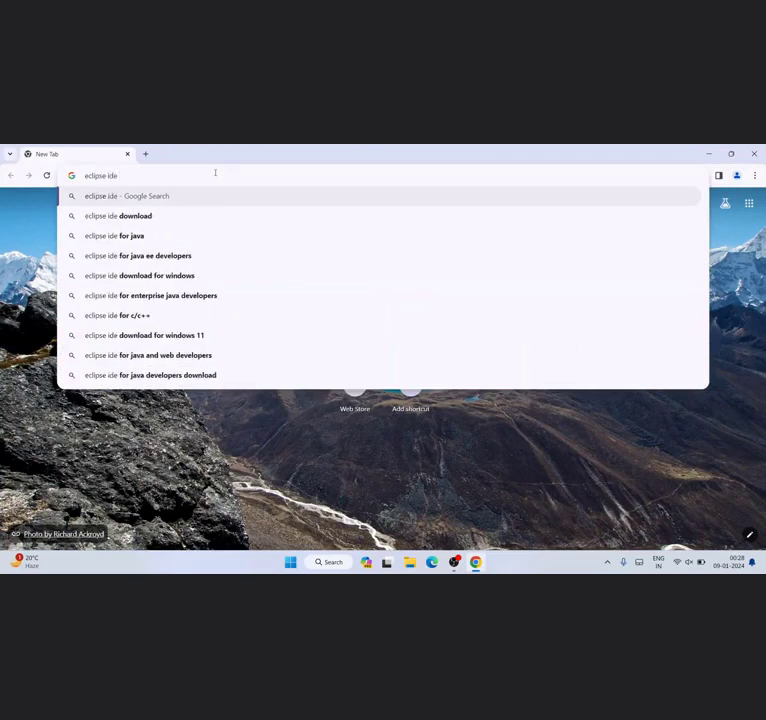
{"action": "key", "text": "Down"}
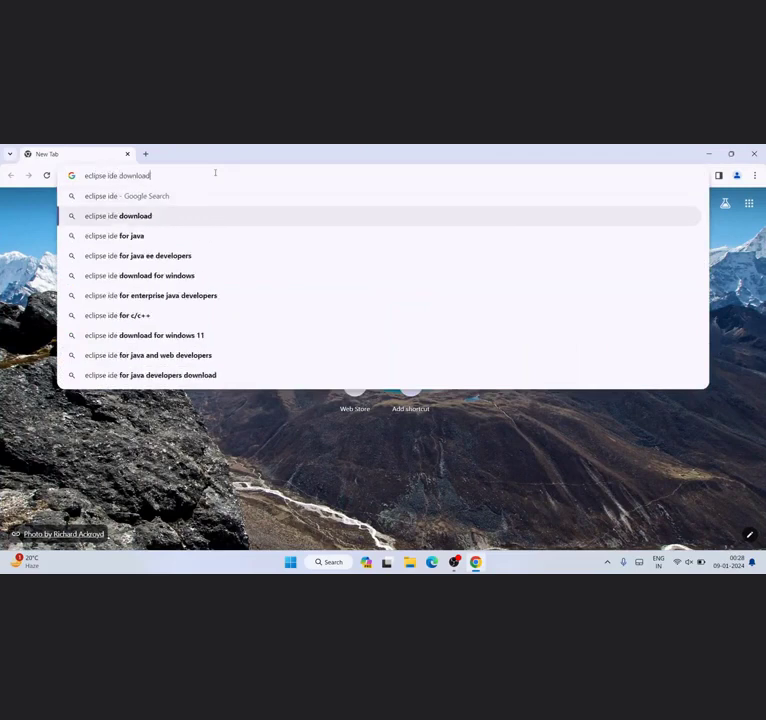
{"action": "key", "text": "Return"}
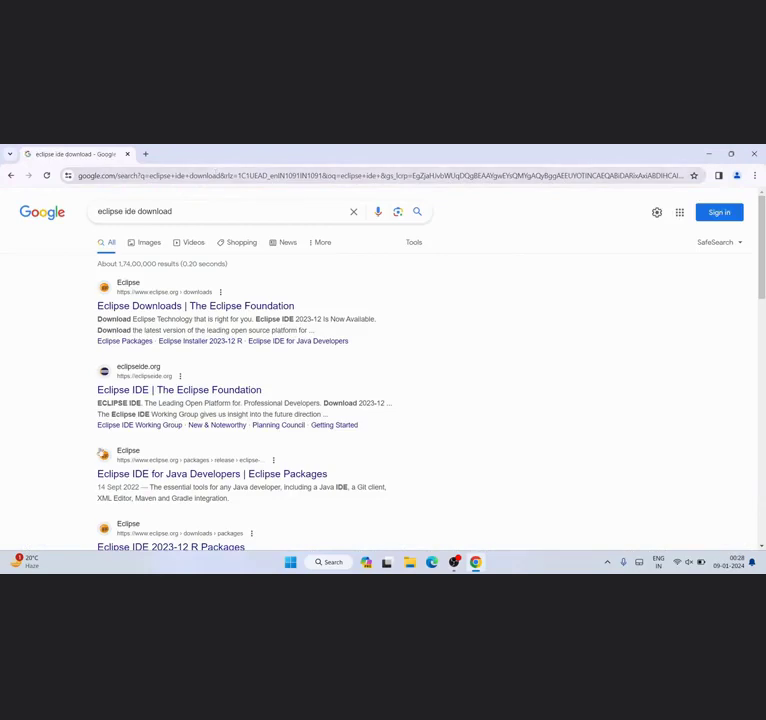
{"action": "left_click", "coordinate": [245, 307]}
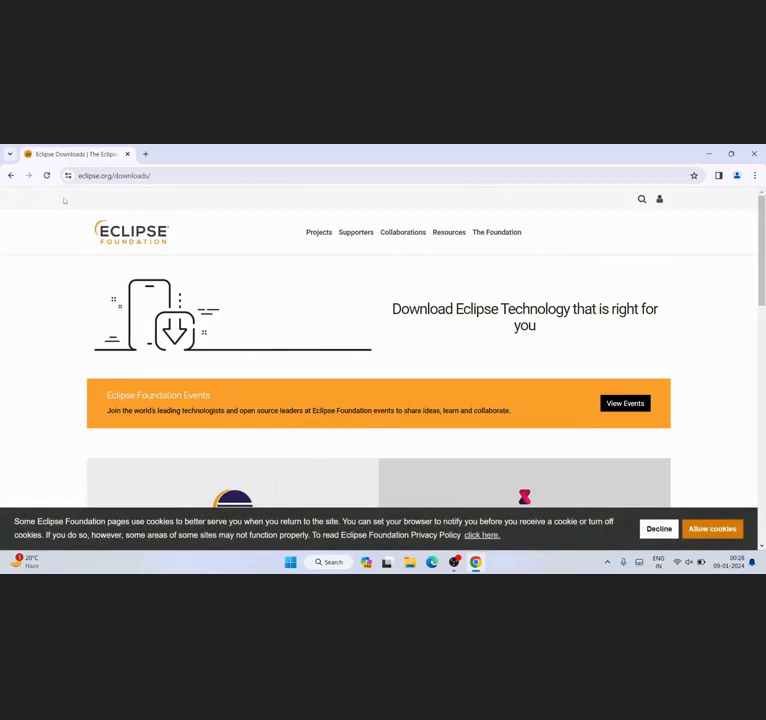
- Open the x86_64 download page for the desktop IDE packages installer
{"action": "left_click", "coordinate": [185, 175]}
{"action": "left_click", "coordinate": [227, 270]}
{"action": "scroll", "coordinate": [240, 298], "scroll_direction": "down", "scroll_amount": 2}
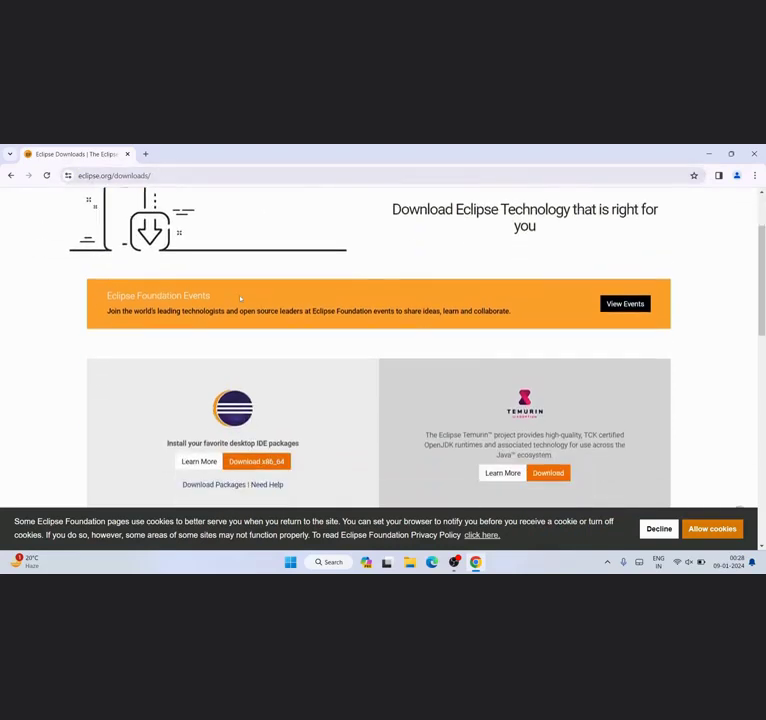
{"action": "scroll", "coordinate": [260, 275], "scroll_direction": "down", "scroll_amount": 2}
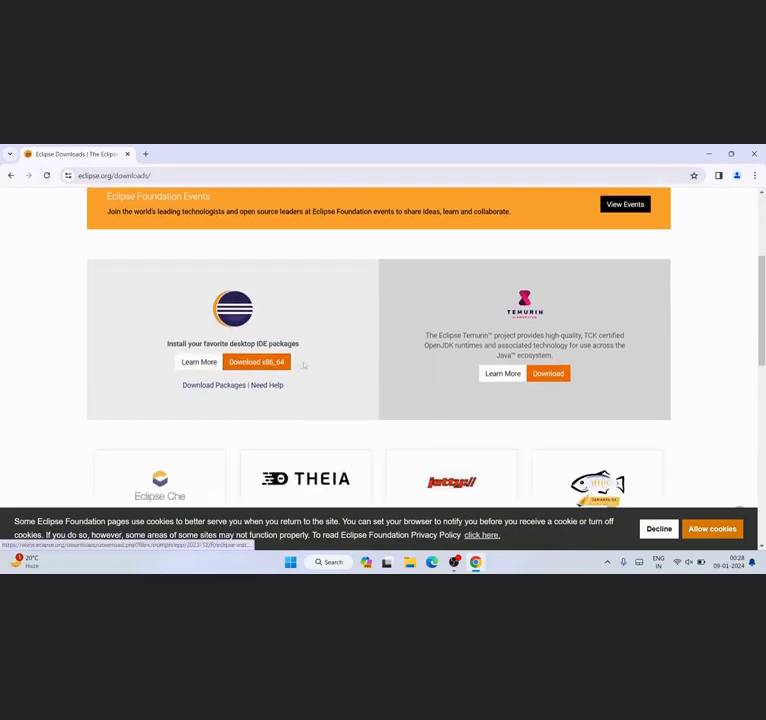
{"action": "left_click", "coordinate": [252, 363]}
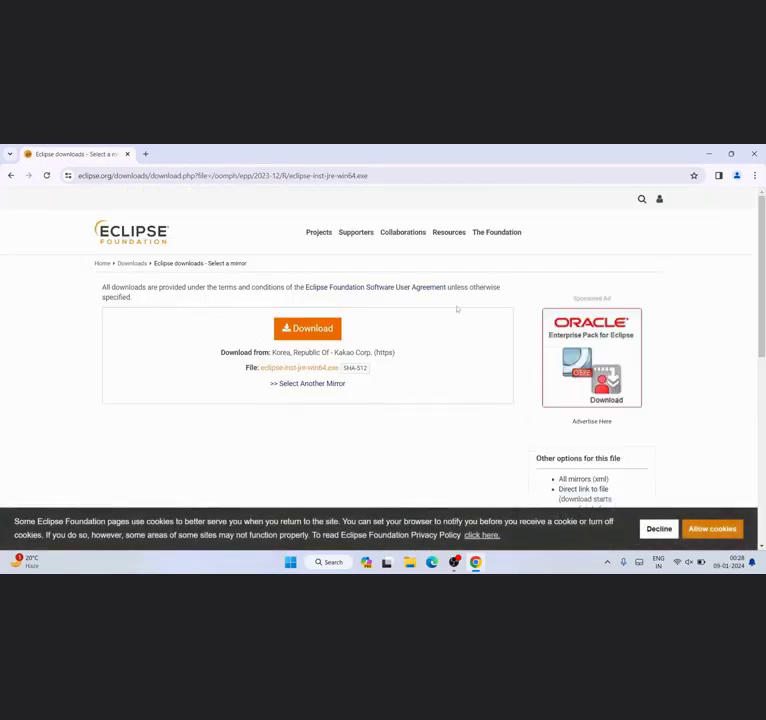
- Download the installer file eclipse-inst-jre-win64.exe from the offered mirror
{"action": "mouse_move", "coordinate": [308, 328]}
{"action": "left_mouse_down"}
{"action": "mouse_move", "coordinate": [335, 332]}
{"action": "mouse_move", "coordinate": [306, 322]}
{"action": "mouse_move", "coordinate": [309, 328]}
{"action": "left_mouse_up"}
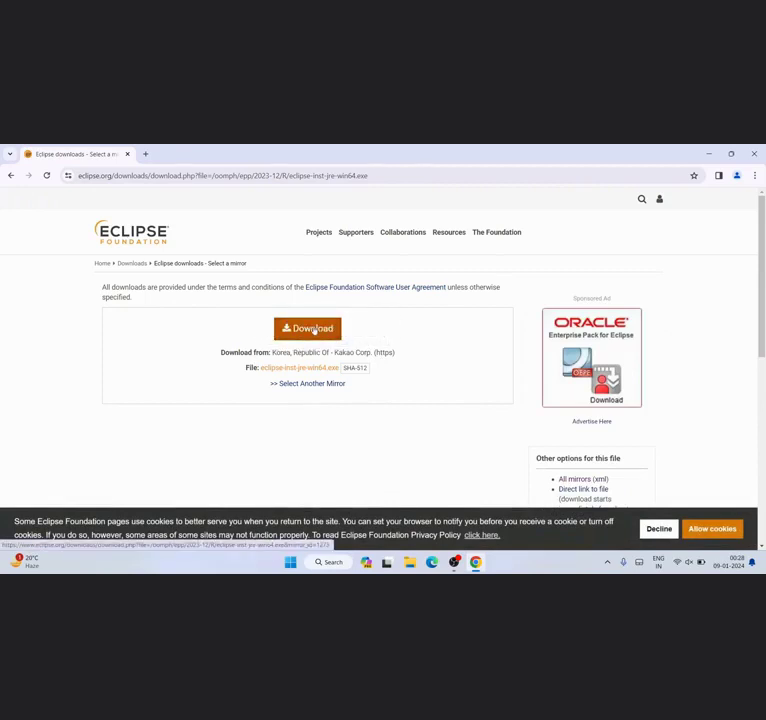
{"action": "left_click", "coordinate": [312, 329]}
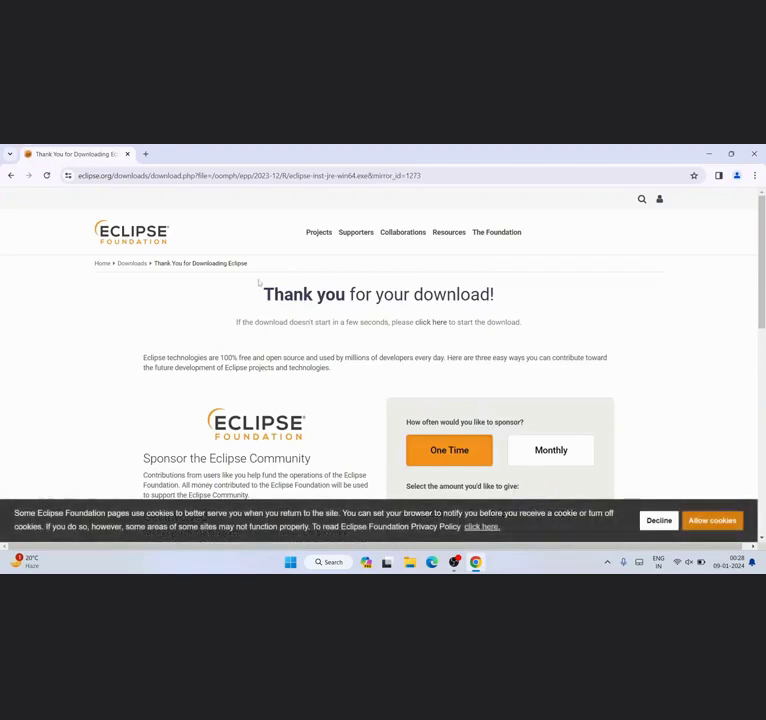
{"action": "left_click_drag", "start_coordinate": [256, 292], "coordinate": [588, 301]}
{"action": "left_click", "coordinate": [704, 216]}
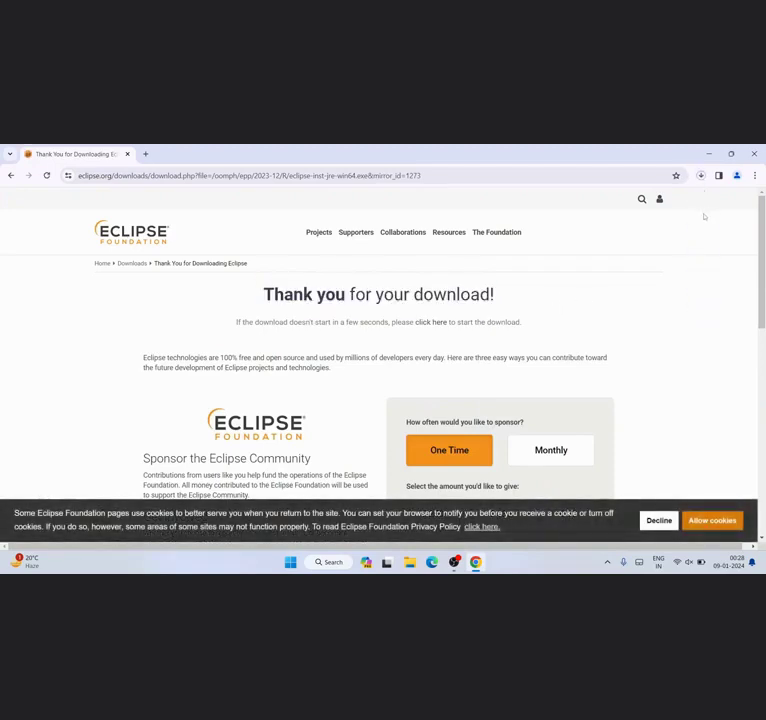
- Run the downloaded eclipse-inst-jre-win64.exe and minimize the browser window
{"action": "left_click", "coordinate": [701, 175]}
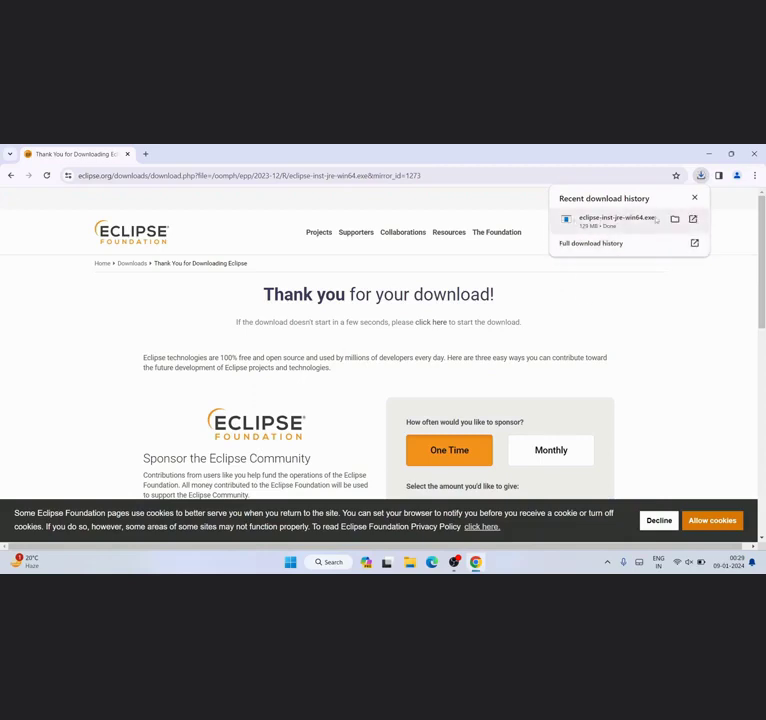
{"action": "left_click", "coordinate": [612, 222]}
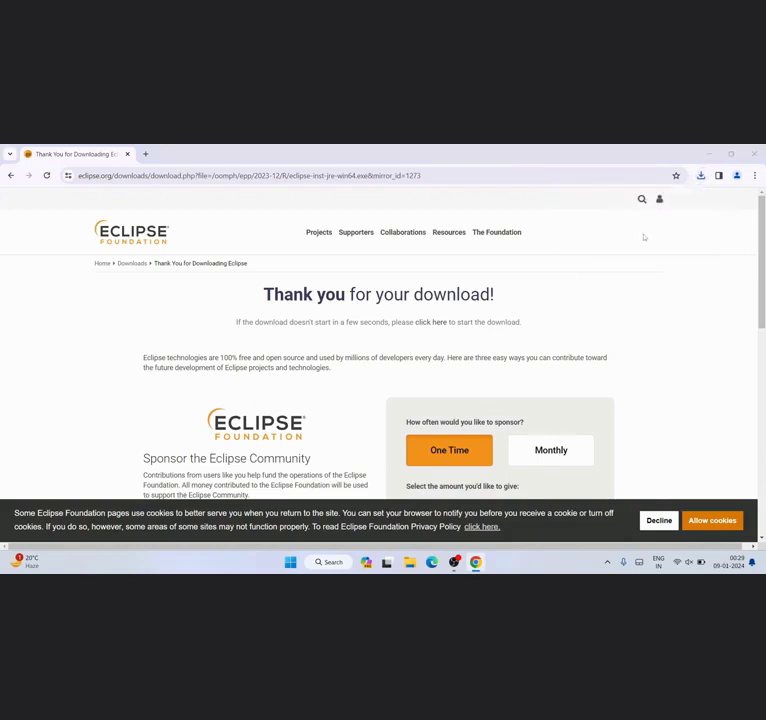
{"action": "left_click", "coordinate": [710, 154]}
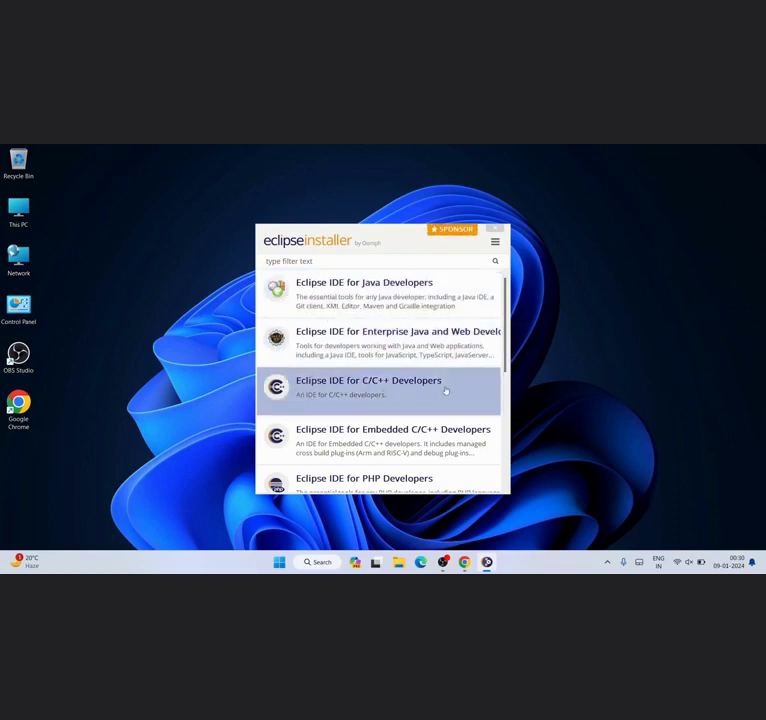
- Review the packages offered by the installer and choose Eclipse IDE for Java Developers
{"action": "scroll", "coordinate": [446, 391], "scroll_direction": "down", "scroll_amount": 2}
{"action": "scroll", "coordinate": [417, 411], "scroll_direction": "down", "scroll_amount": 1}
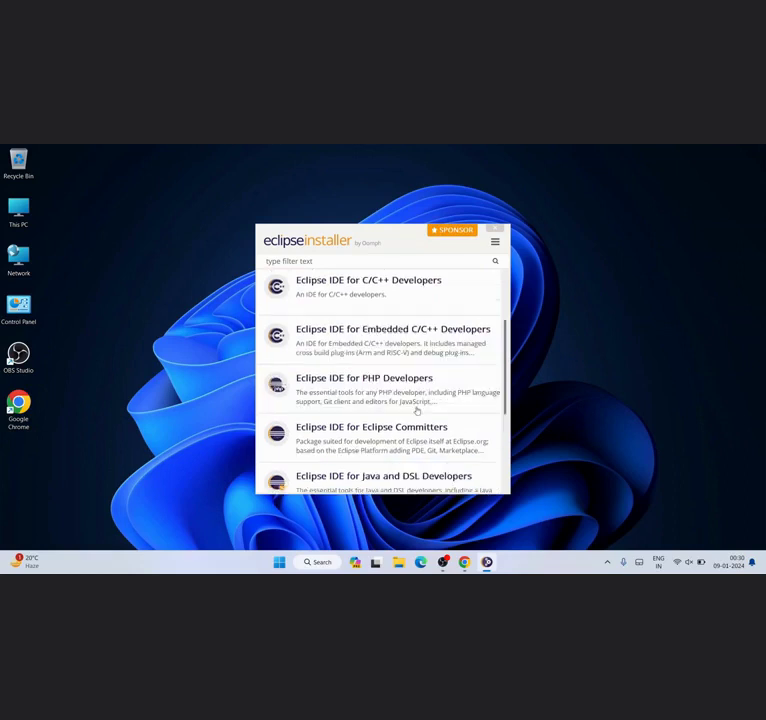
{"action": "scroll", "coordinate": [417, 411], "scroll_direction": "down", "scroll_amount": 2}
{"action": "scroll", "coordinate": [405, 458], "scroll_direction": "down", "scroll_amount": 3}
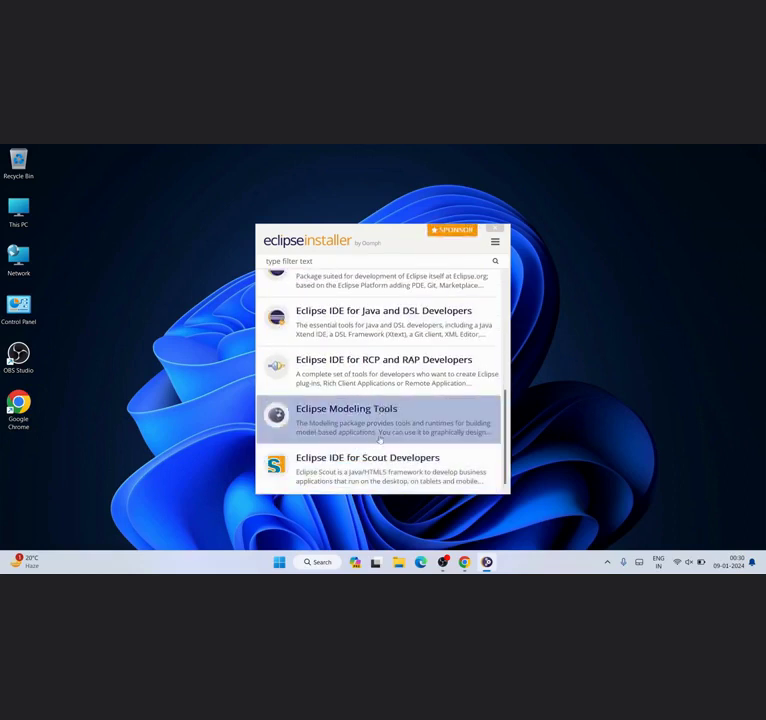
{"action": "scroll", "coordinate": [380, 442], "scroll_direction": "up", "scroll_amount": 2}
{"action": "scroll", "coordinate": [380, 447], "scroll_direction": "up", "scroll_amount": 2}
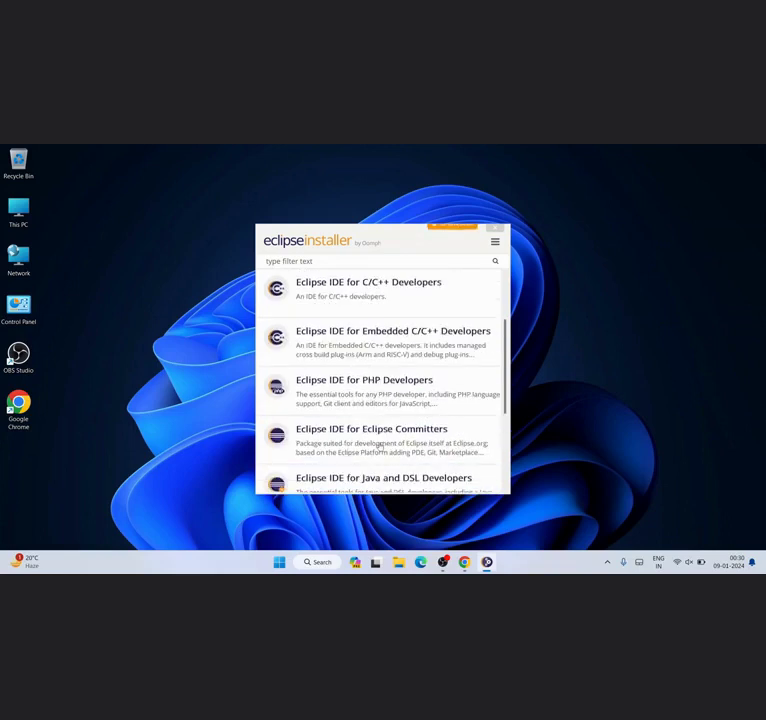
{"action": "scroll", "coordinate": [397, 394], "scroll_direction": "up", "scroll_amount": 1}
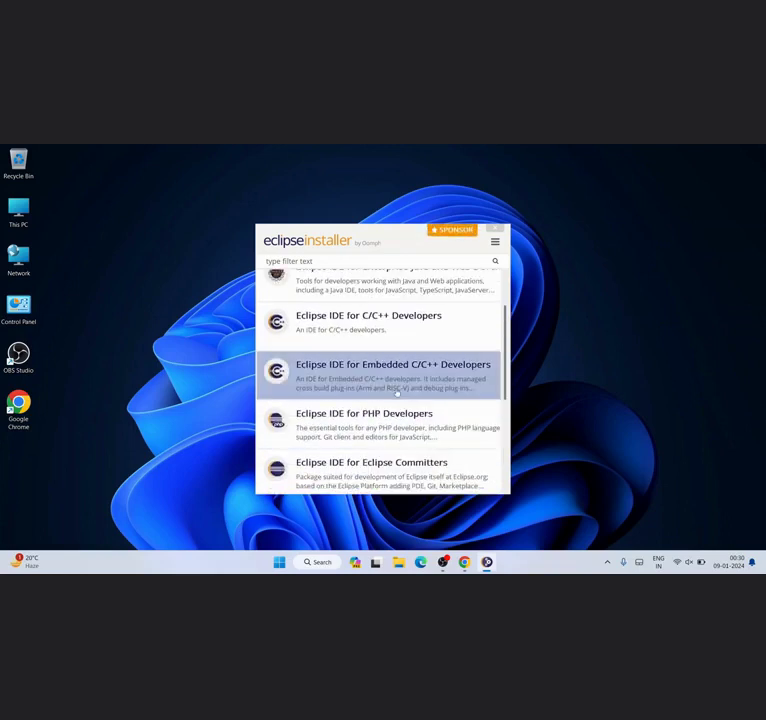
{"action": "scroll", "coordinate": [410, 395], "scroll_direction": "up", "scroll_amount": 1}
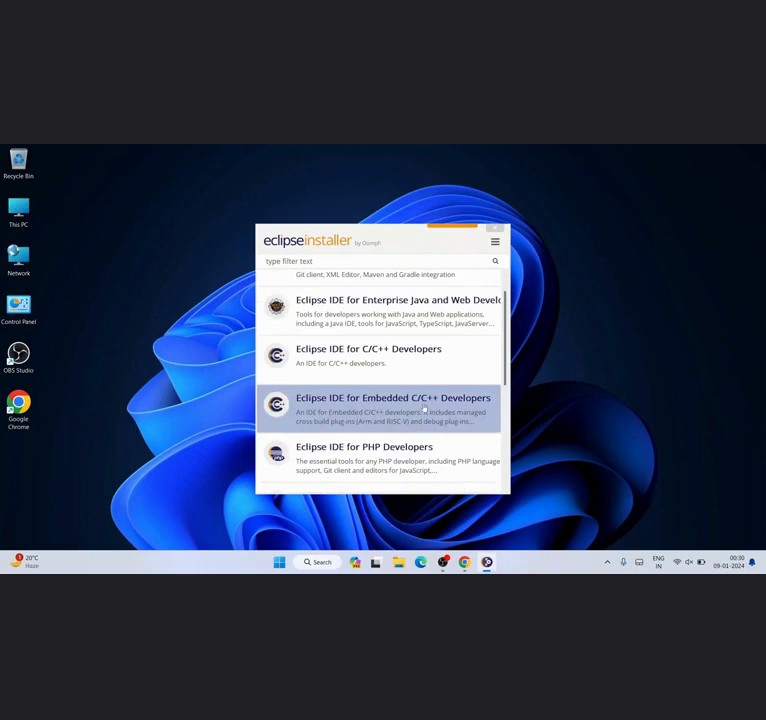
{"action": "scroll", "coordinate": [385, 393], "scroll_direction": "up", "scroll_amount": 1}
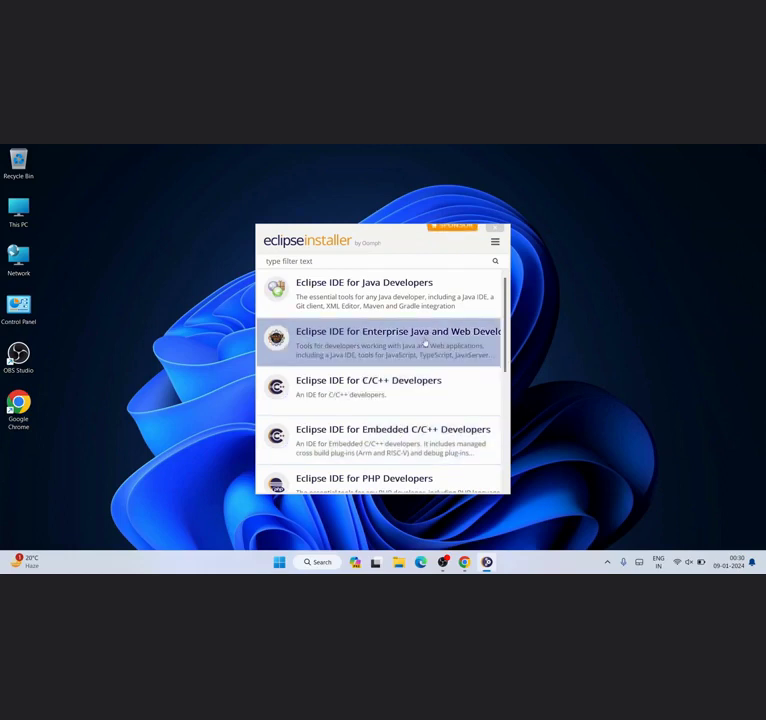
{"action": "left_click", "coordinate": [374, 293]}
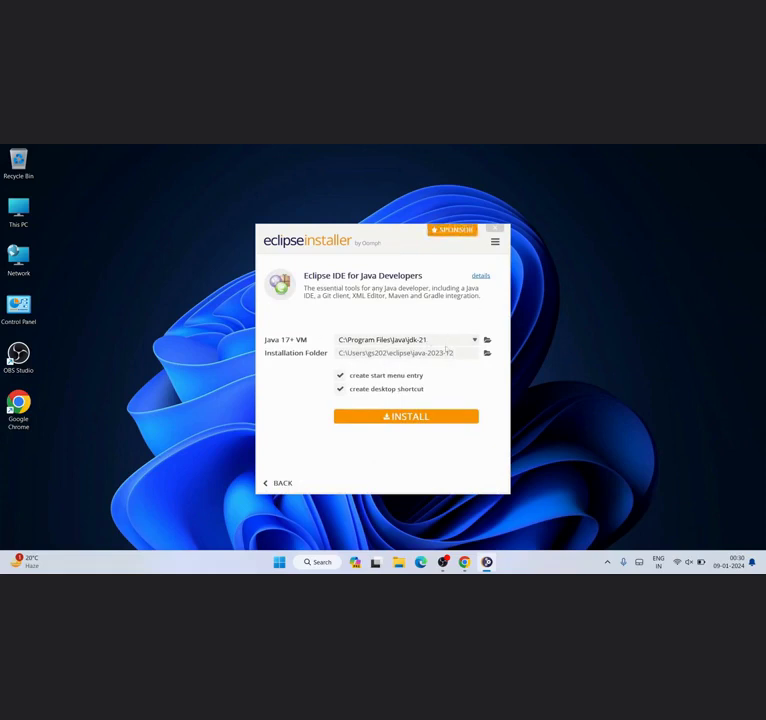
- Try JRE 21.0.1 as the Java 17+ VM and switch back to C:\Program Files\Java\jdk-21
{"action": "left_click", "coordinate": [447, 339]}
{"action": "left_click", "coordinate": [440, 321]}
{"action": "left_click", "coordinate": [474, 340]}
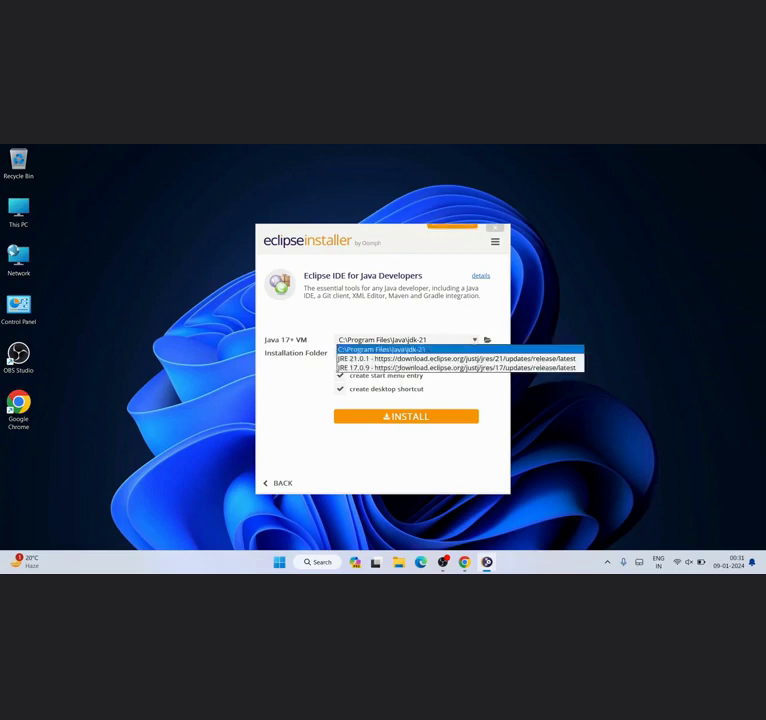
{"action": "left_click", "coordinate": [474, 340]}
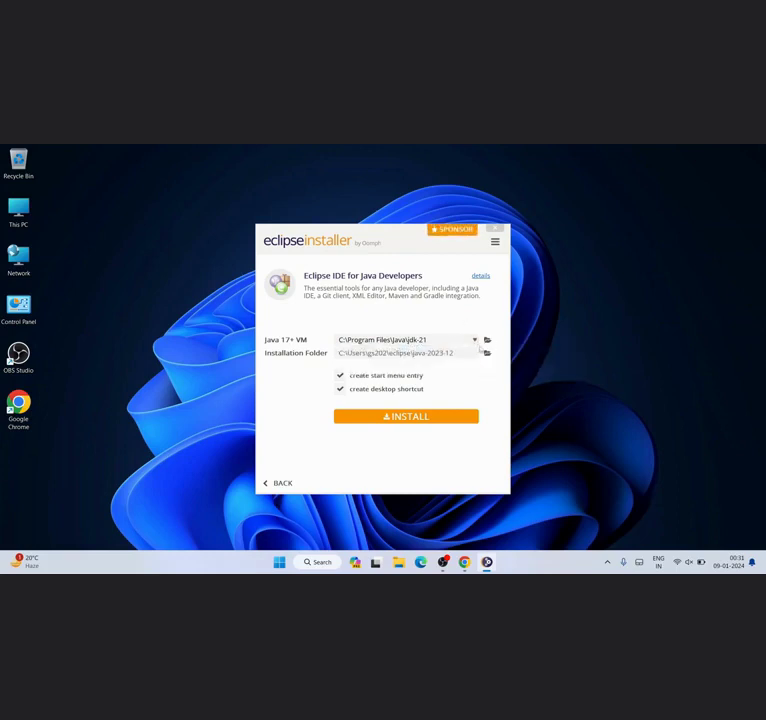
{"action": "left_click", "coordinate": [476, 341]}
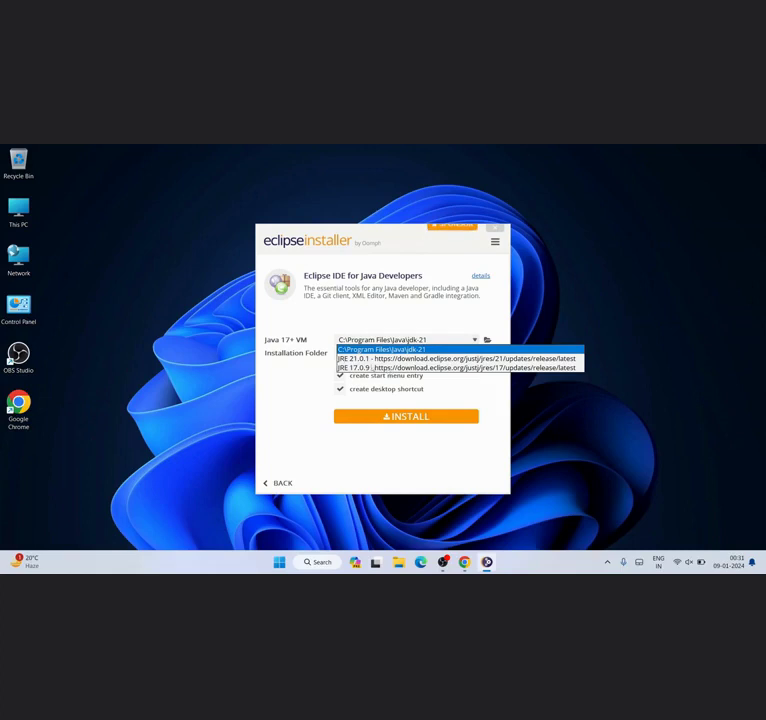
{"action": "left_click", "coordinate": [392, 358]}
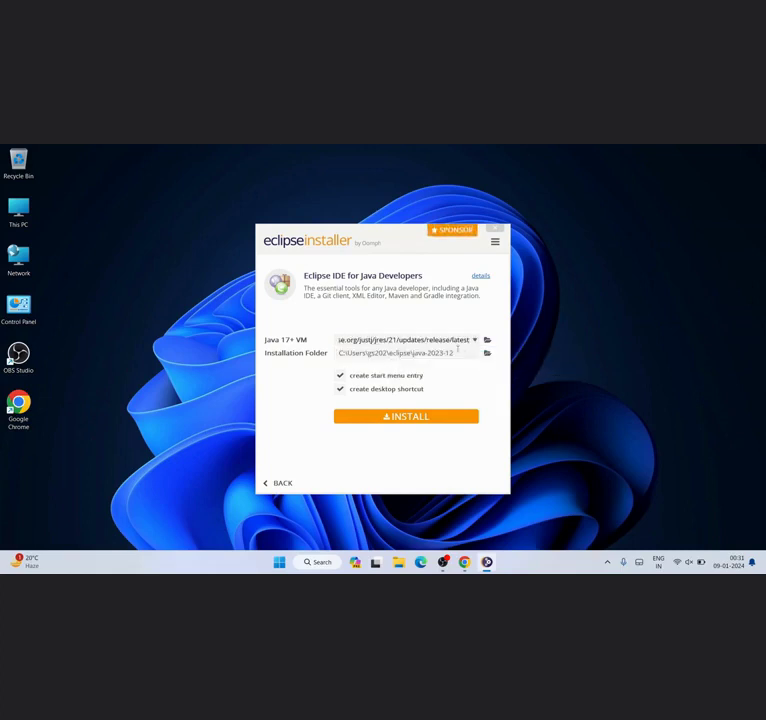
{"action": "left_click", "coordinate": [474, 340]}
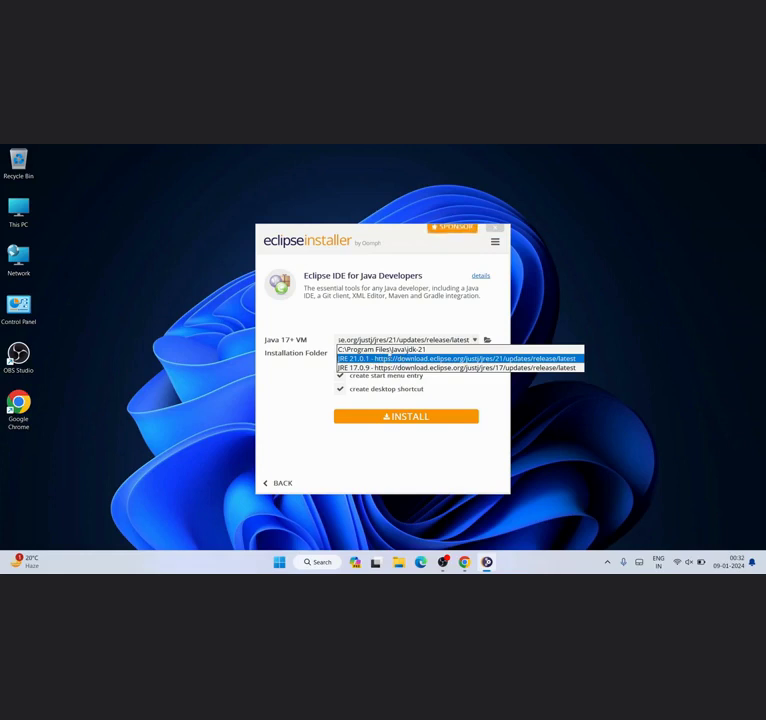
{"action": "left_click", "coordinate": [454, 349]}
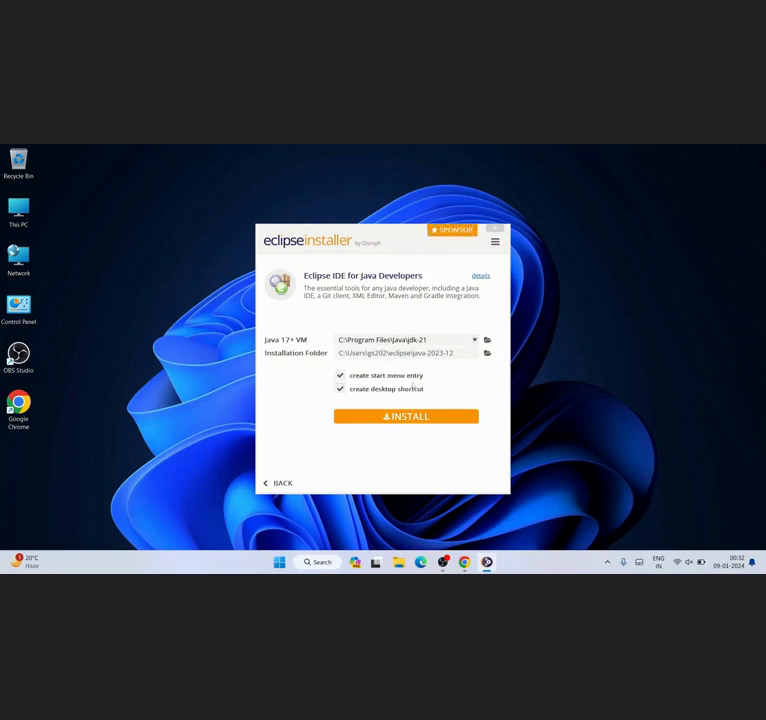
- Start the installation and accept the Eclipse Foundation Software User Agreement
{"action": "left_click", "coordinate": [415, 416]}
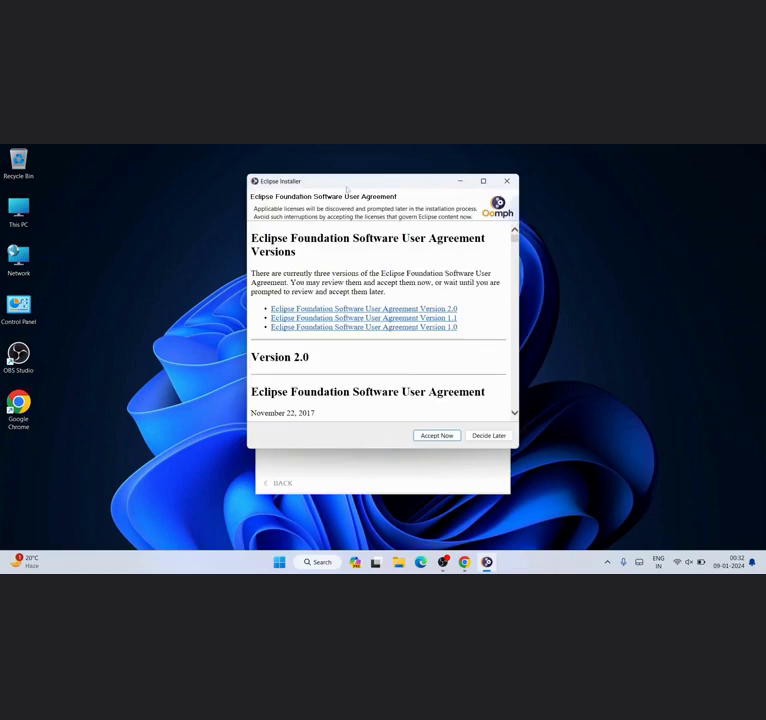
{"action": "scroll", "coordinate": [440, 290], "scroll_direction": "down", "scroll_amount": 15}
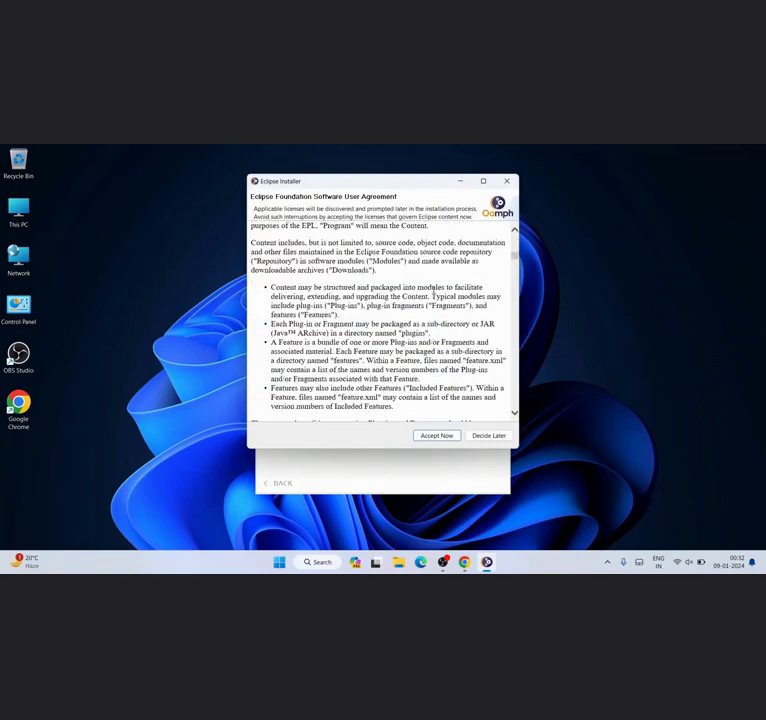
{"action": "scroll", "coordinate": [484, 279], "scroll_direction": "down", "scroll_amount": 10}
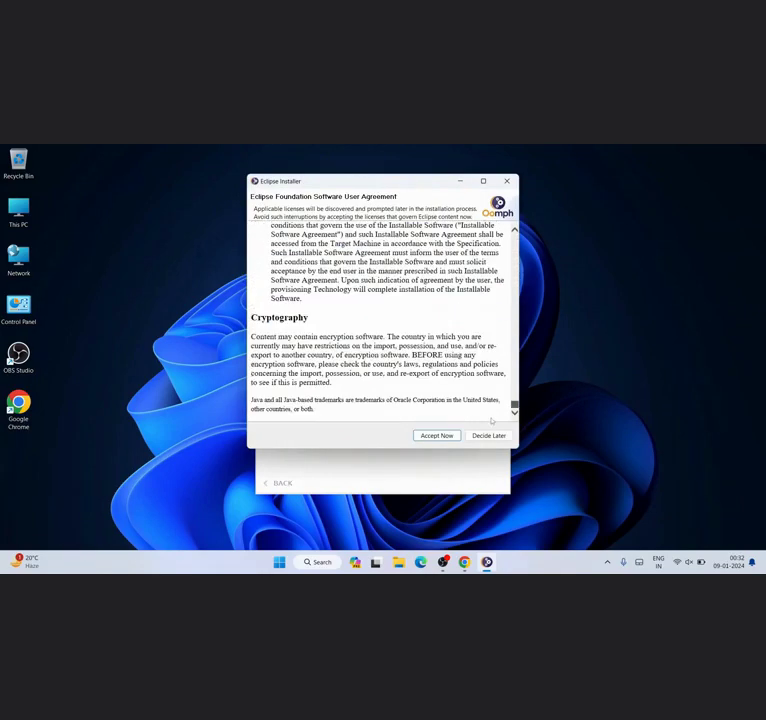
{"action": "key", "text": "Tab"}
{"action": "left_click", "coordinate": [440, 437]}
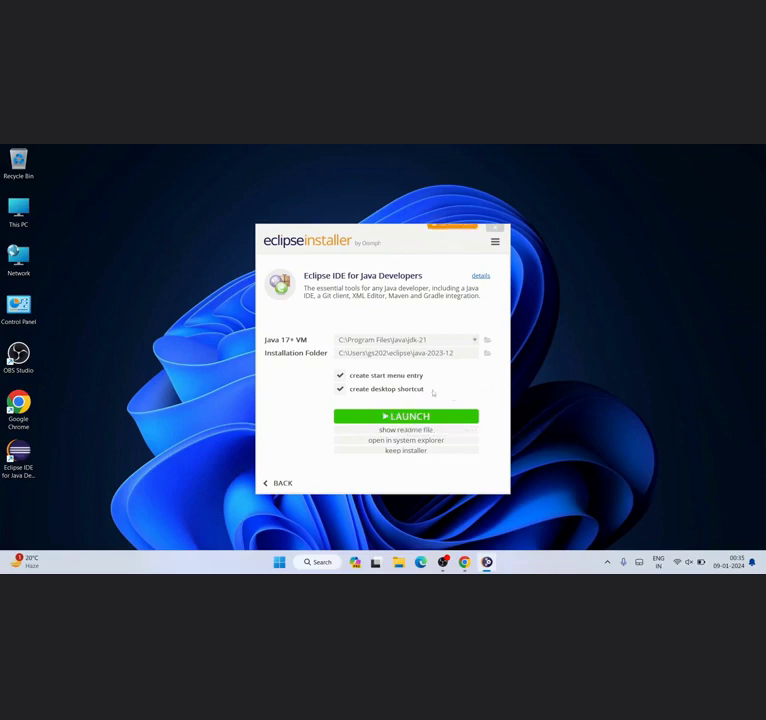
- Launch the installed Eclipse IDE with the proposed eclipse-workspace directory and maximize its window
{"action": "left_click", "coordinate": [406, 416]}
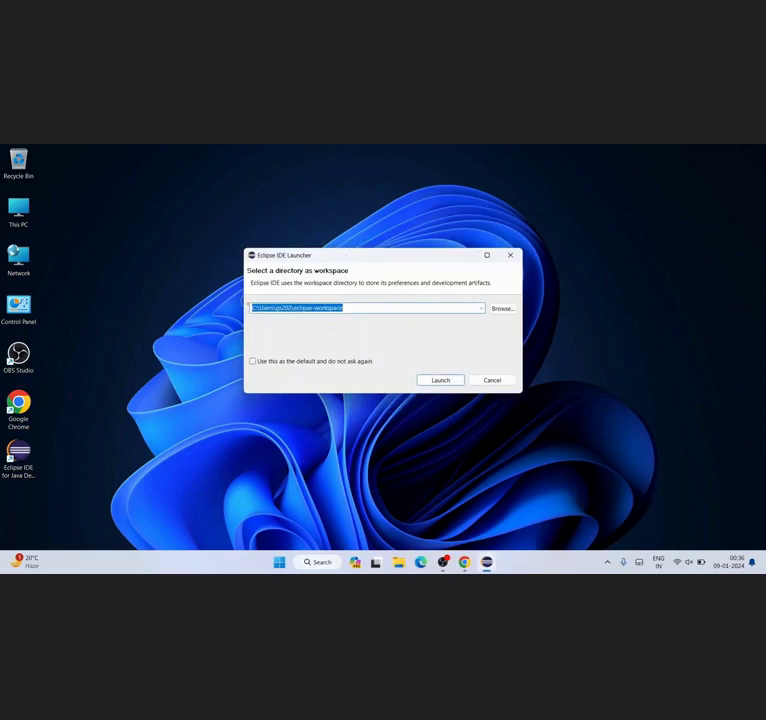
{"action": "left_click", "coordinate": [364, 308]}
{"action": "left_click_drag", "start_coordinate": [364, 308], "coordinate": [198, 308]}
{"action": "left_click", "coordinate": [318, 308]}
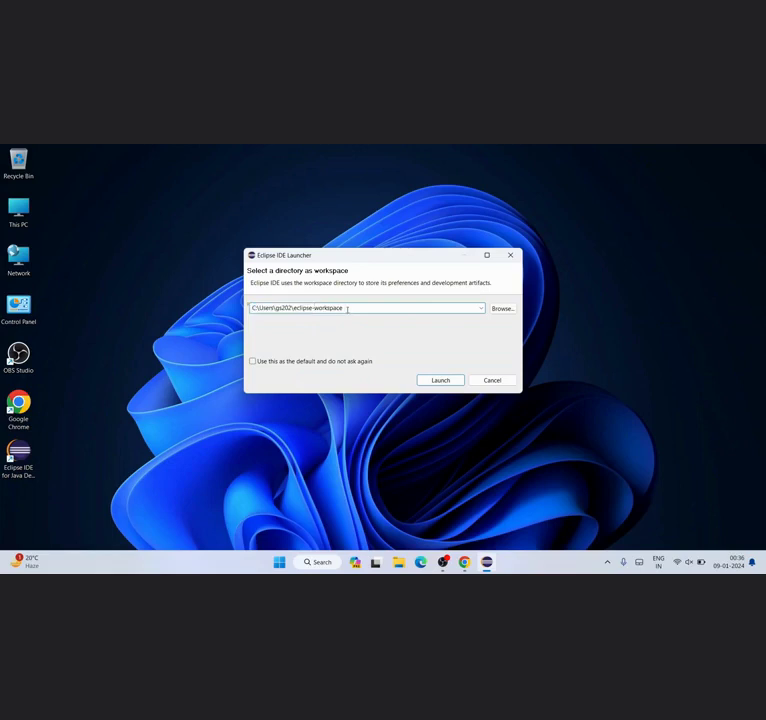
{"action": "mouse_move", "coordinate": [347, 308]}
{"action": "left_mouse_down"}
{"action": "mouse_move", "coordinate": [292, 308]}
{"action": "mouse_move", "coordinate": [350, 308]}
{"action": "left_mouse_up"}
{"action": "left_click", "coordinate": [322, 308]}
{"action": "left_click", "coordinate": [355, 308]}
{"action": "left_click", "coordinate": [434, 380]}
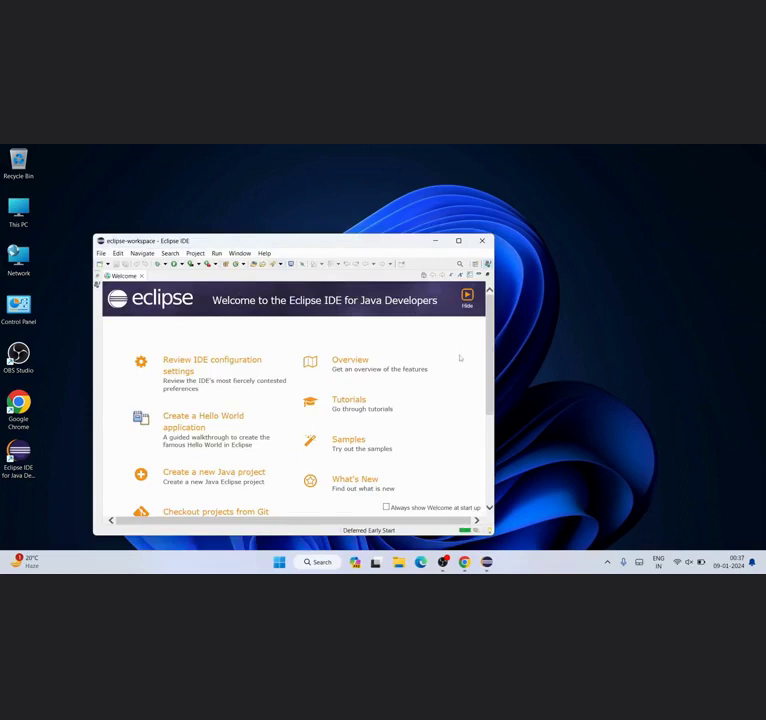
{"action": "left_click", "coordinate": [458, 241]}
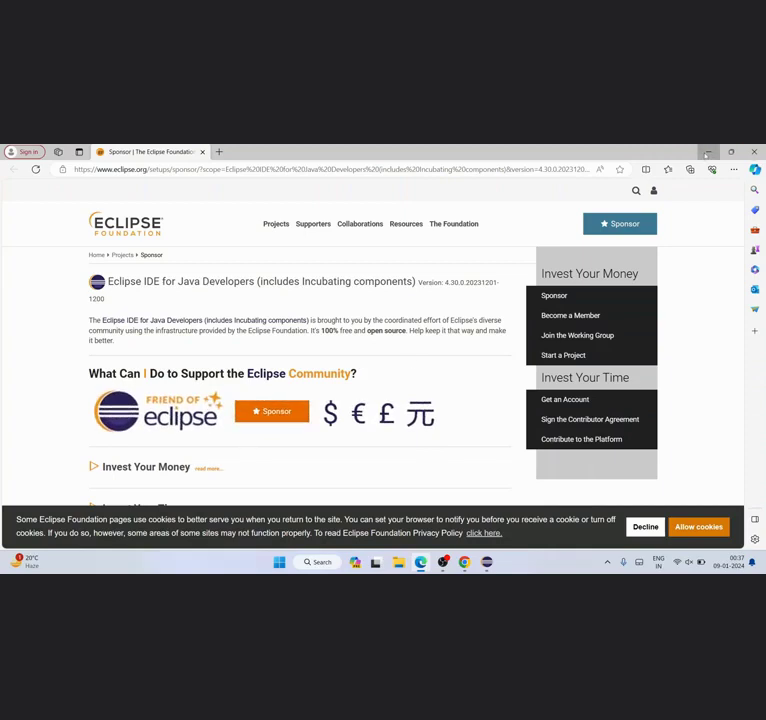
- Minimize the browser showing the Eclipse Sponsor page and close the Welcome page in Eclipse
{"action": "left_click", "coordinate": [706, 153]}
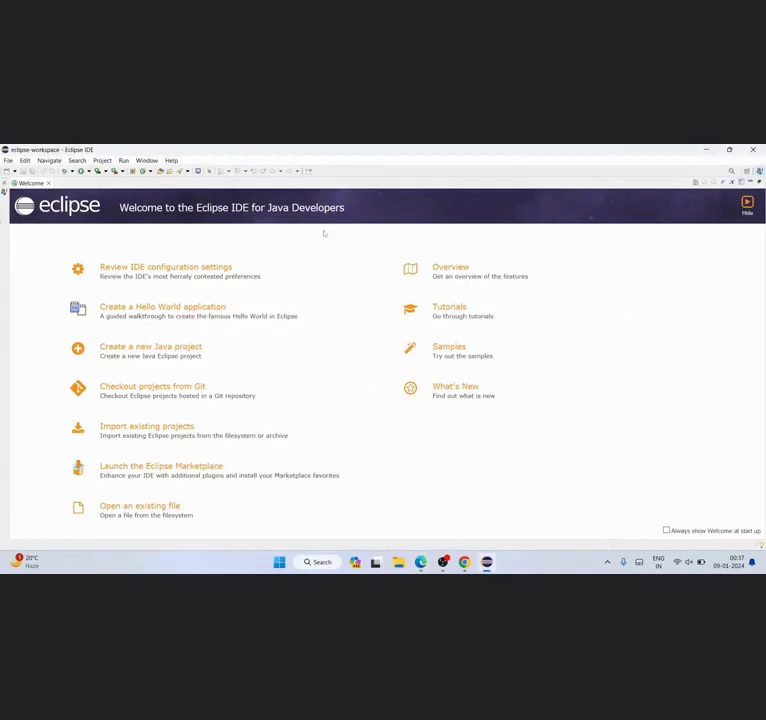
{"action": "left_click", "coordinate": [48, 184]}
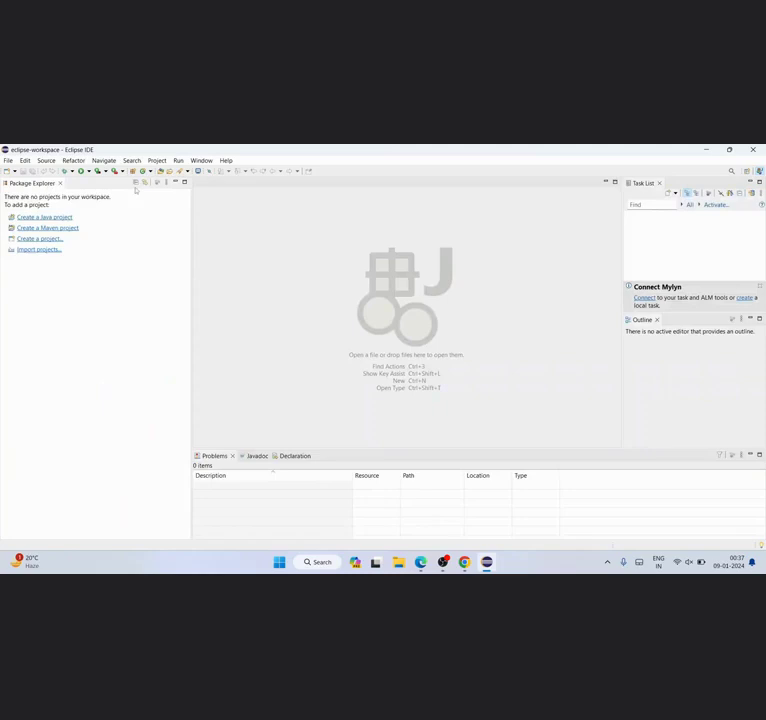
- Start a new Java project and name it HelloWorldJava
{"action": "left_click", "coordinate": [26, 217]}
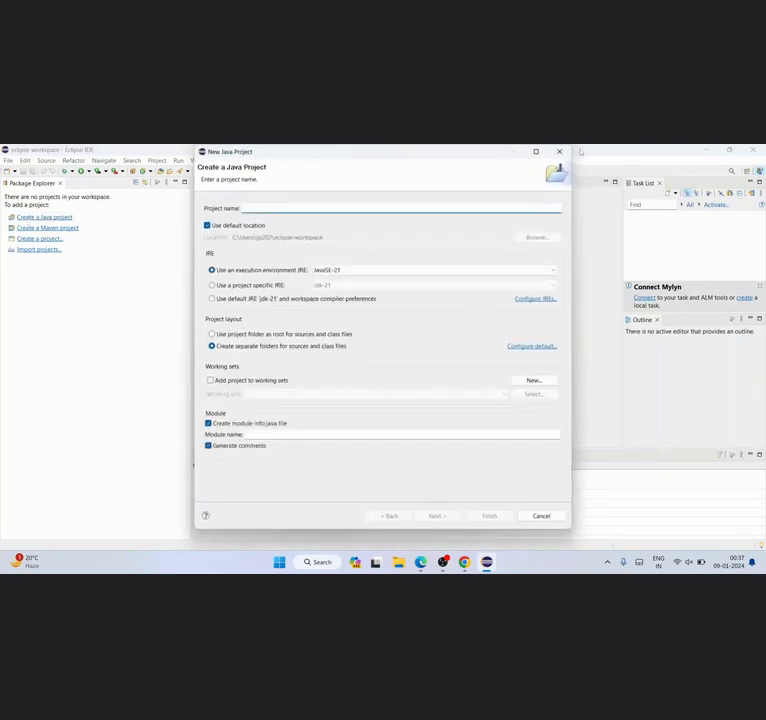
{"action": "left_click", "coordinate": [559, 151]}
{"action": "left_click", "coordinate": [8, 161]}
{"action": "mouse_move", "coordinate": [22, 173]}
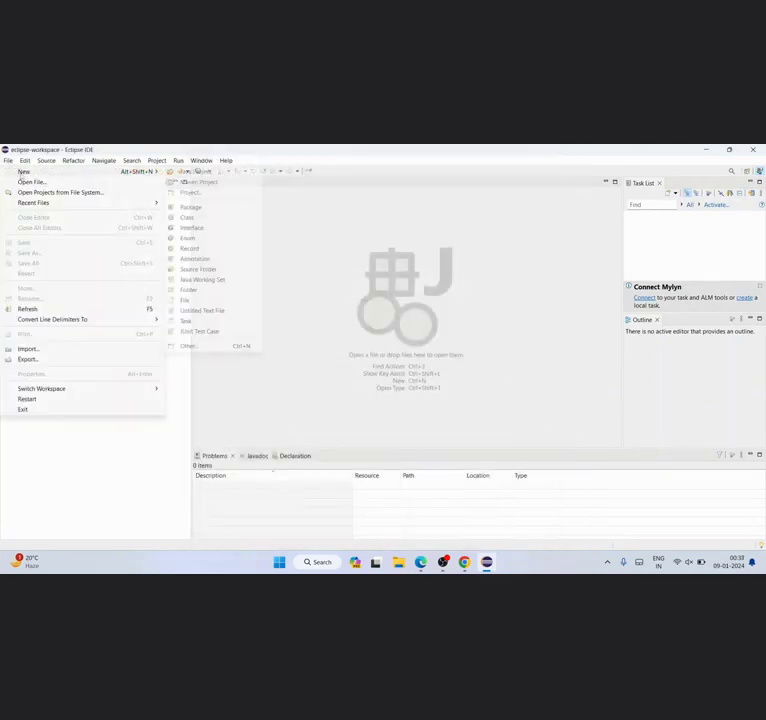
{"action": "left_click", "coordinate": [197, 172]}
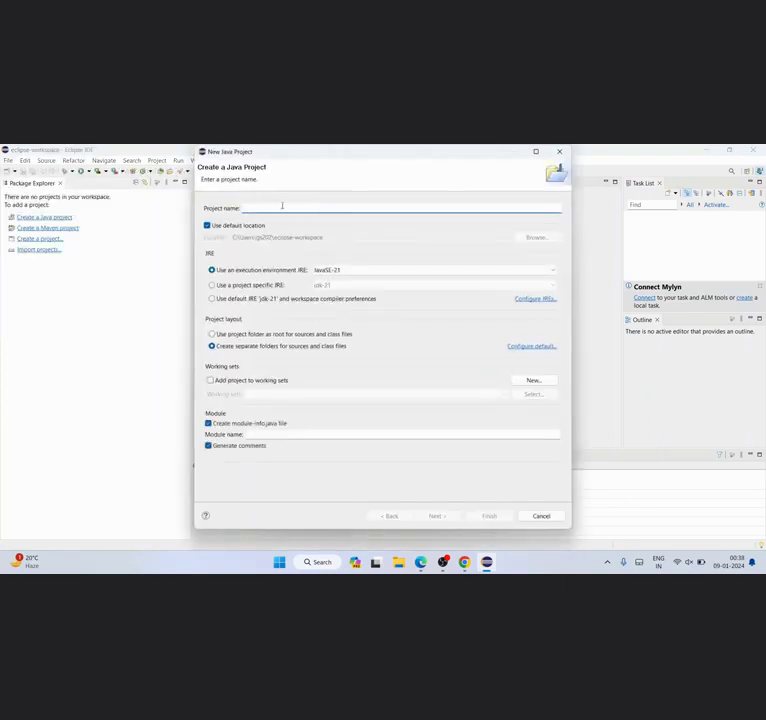
{"action": "type", "text": "He"}
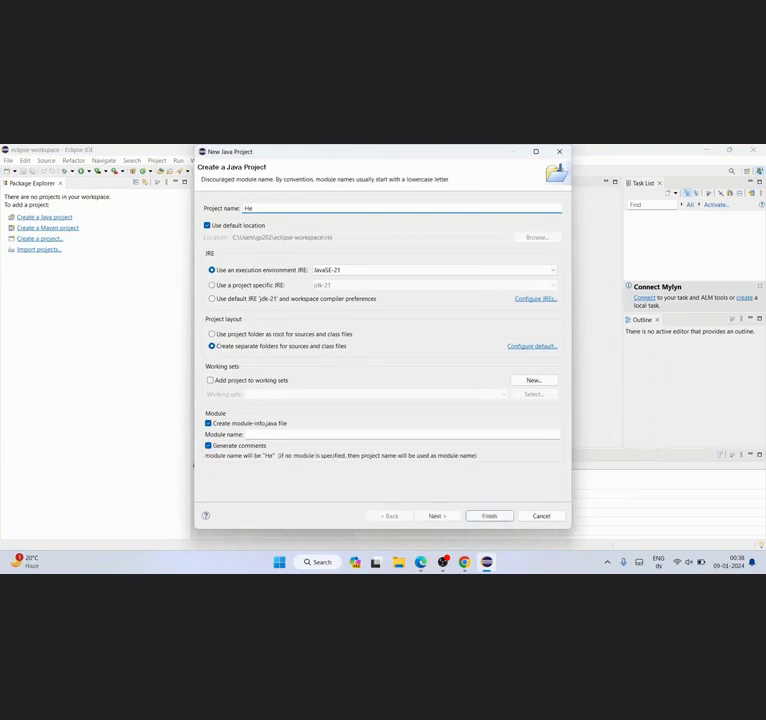
{"action": "type", "text": "llo"}
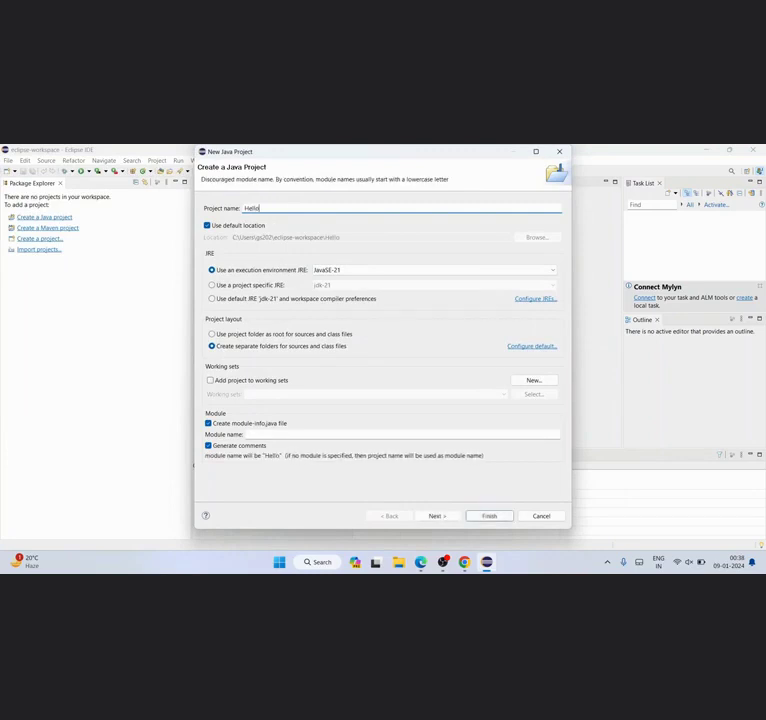
{"action": "type", "text": "WorldJava"}
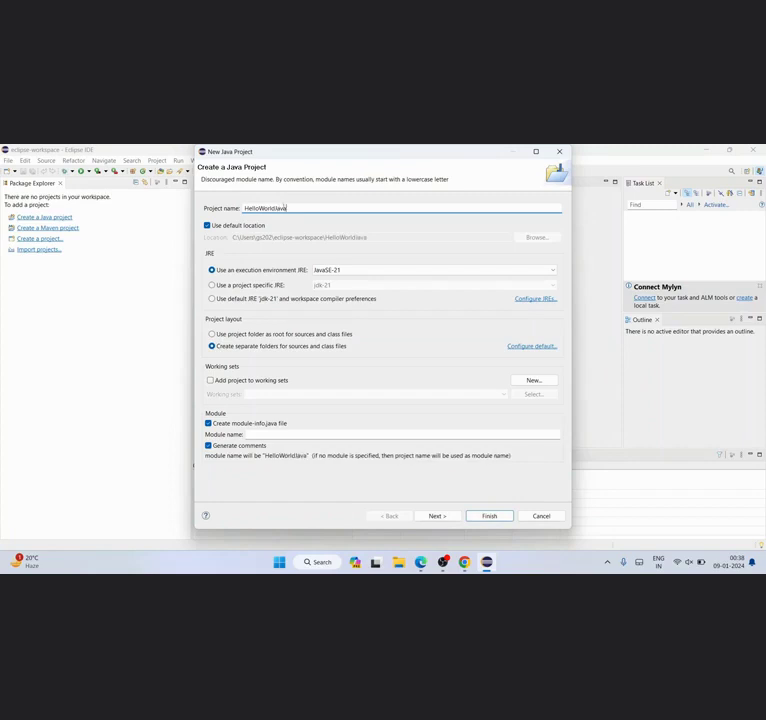
- Create the project in the default location with JavaSE-21 as the execution environment and without a module-info.java file
{"action": "left_click", "coordinate": [388, 270]}
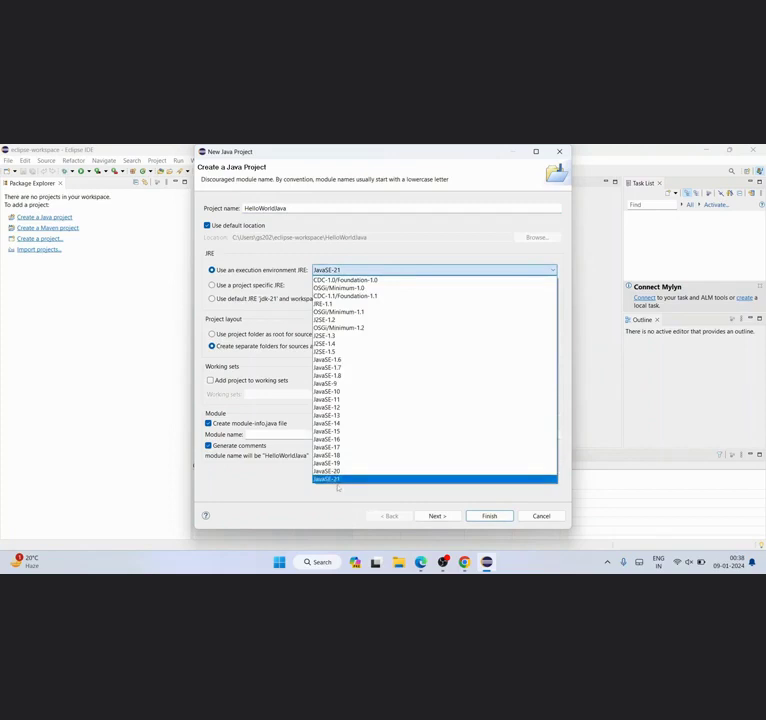
{"action": "left_click", "coordinate": [371, 252]}
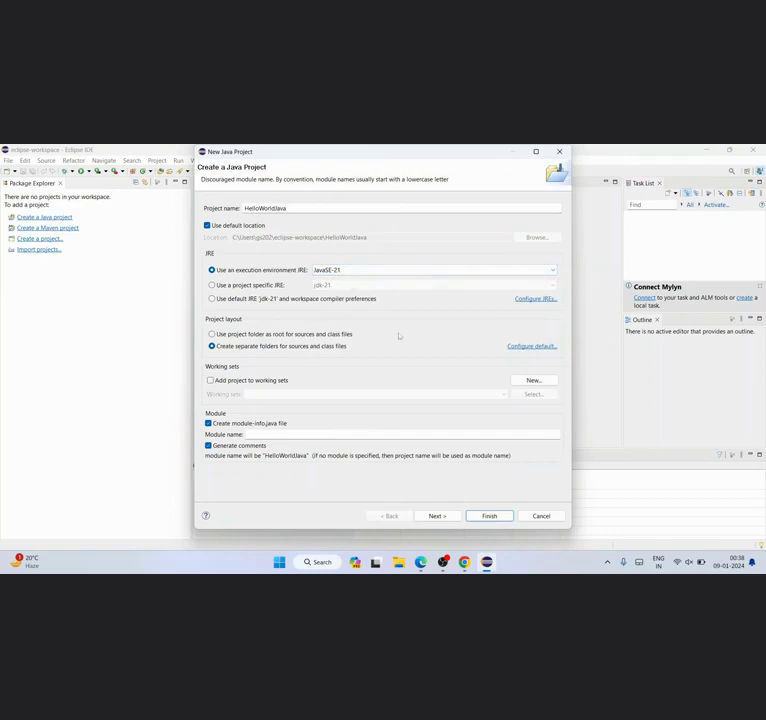
{"action": "left_click", "coordinate": [208, 423]}
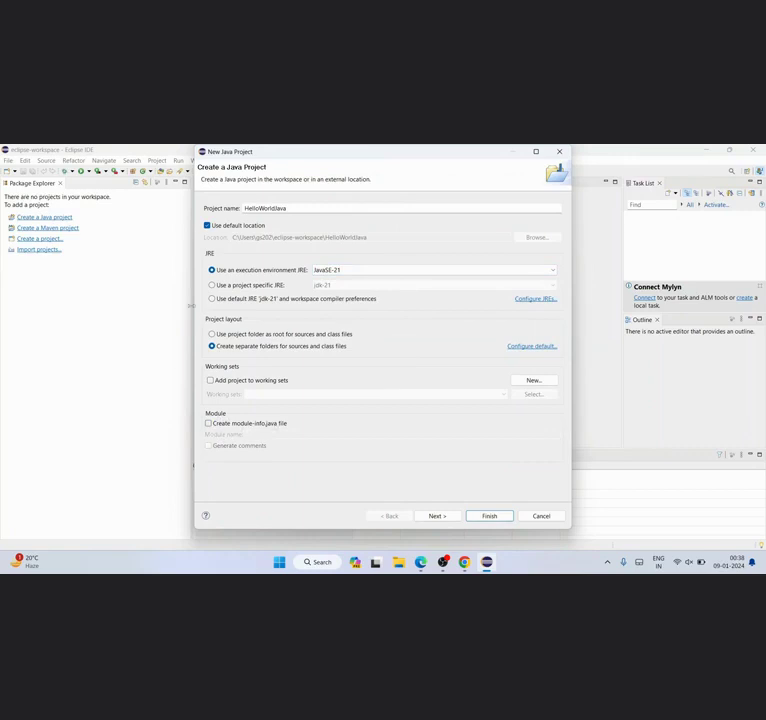
{"action": "double_click", "coordinate": [262, 207]}
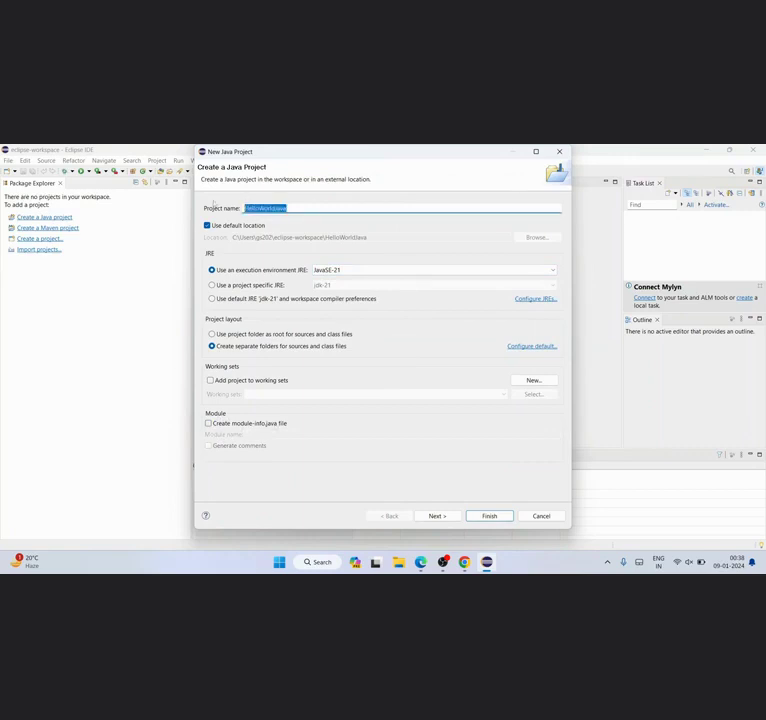
{"action": "left_click", "coordinate": [348, 226]}
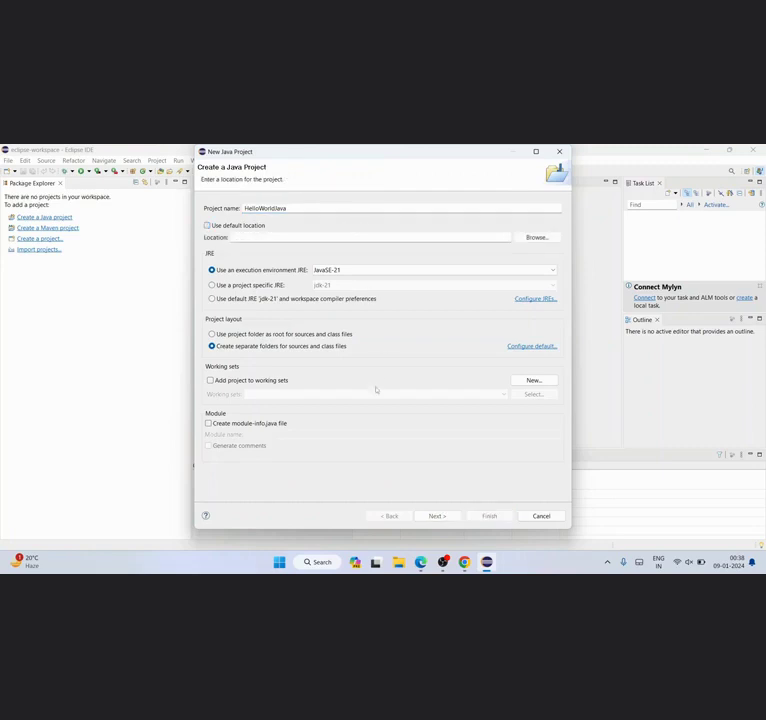
{"action": "key", "text": "alt+d"}
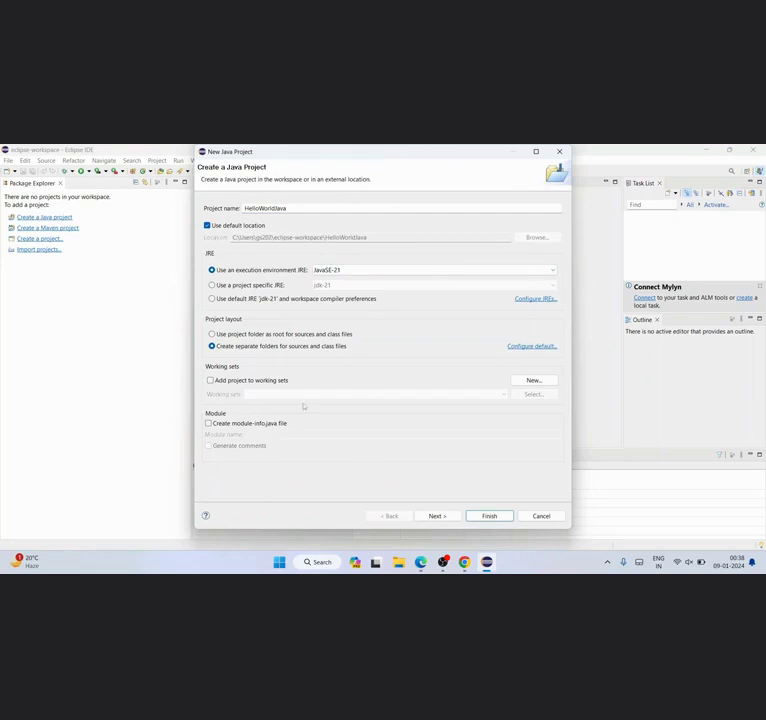
{"action": "left_click", "coordinate": [489, 515]}
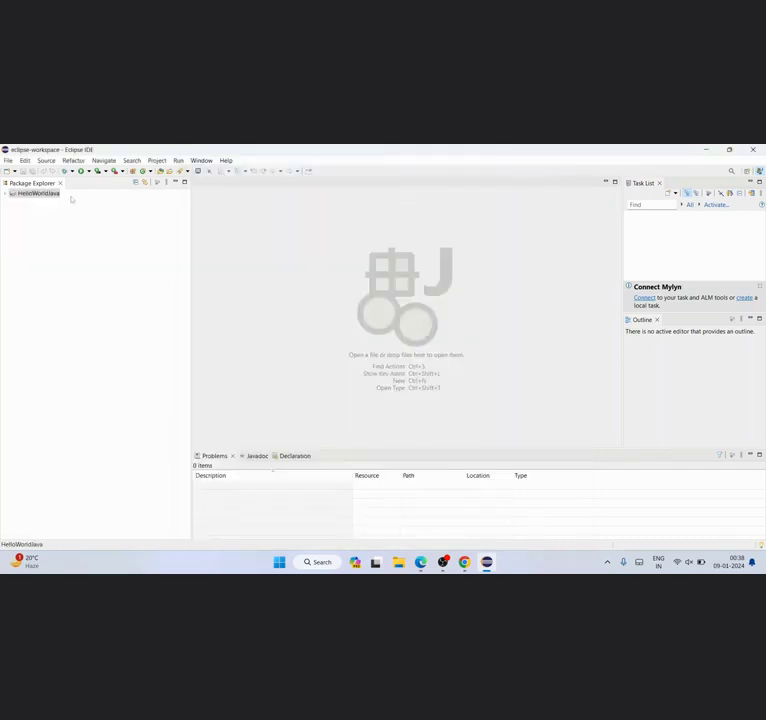
- Start a new Java class in the src folder of HelloWorldJava and name it HelloWorld
{"action": "left_click", "coordinate": [6, 193]}
{"action": "left_click", "coordinate": [28, 211]}
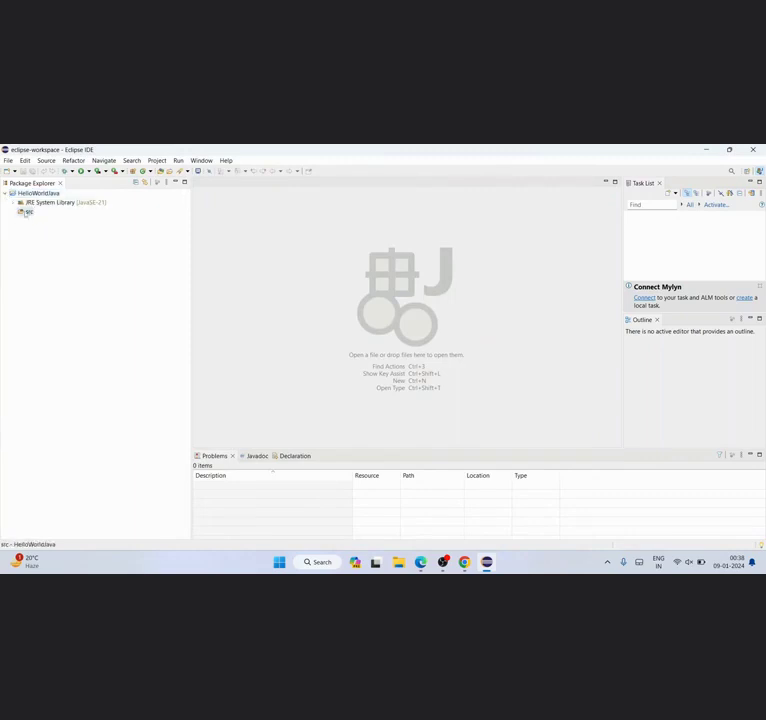
{"action": "right_click", "coordinate": [25, 212]}
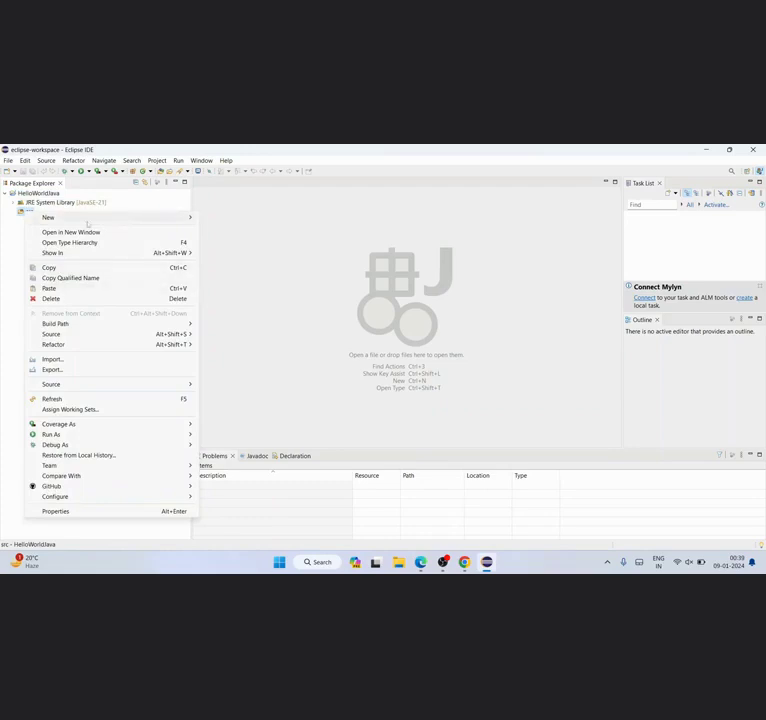
{"action": "mouse_move", "coordinate": [160, 220]}
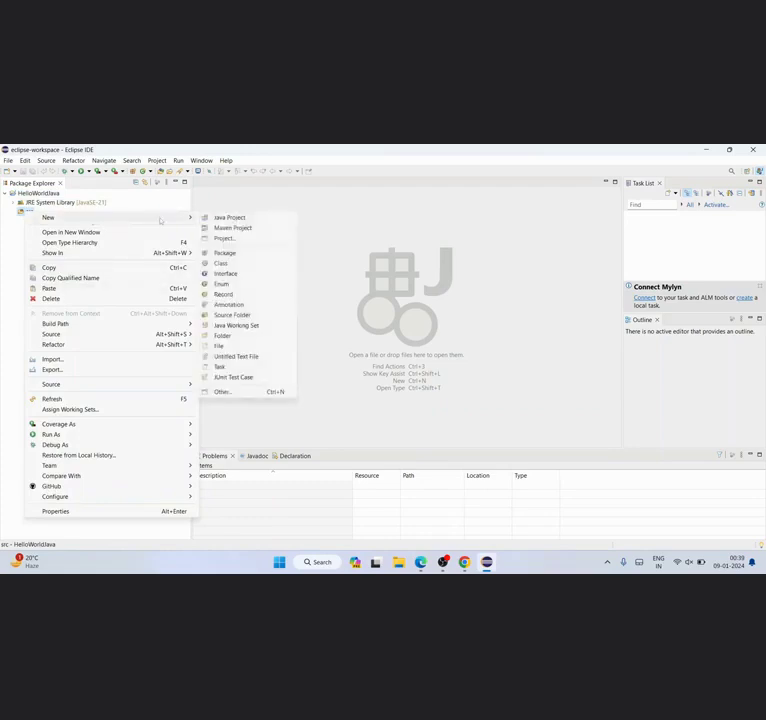
{"action": "left_click", "coordinate": [223, 265]}
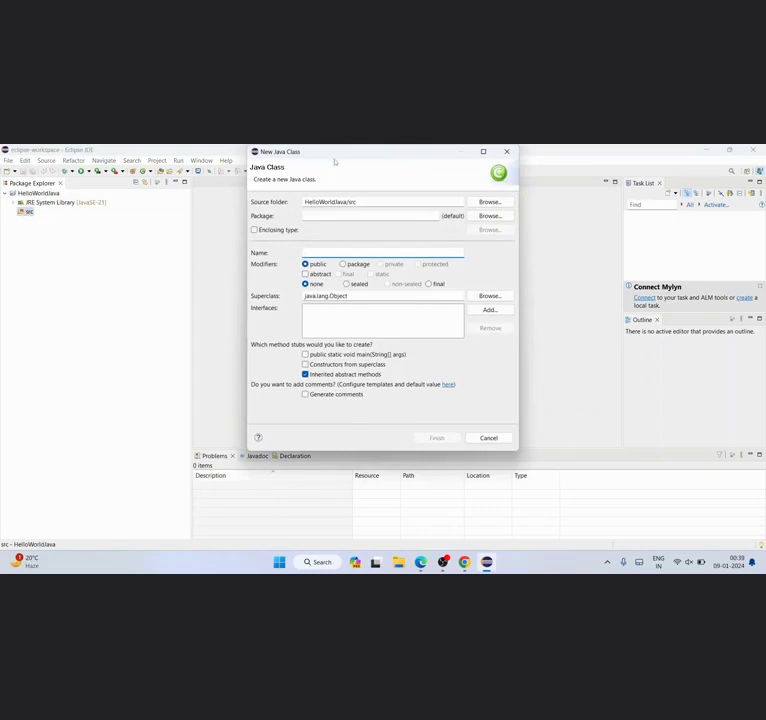
{"action": "left_click_drag", "start_coordinate": [335, 161], "coordinate": [341, 193]}
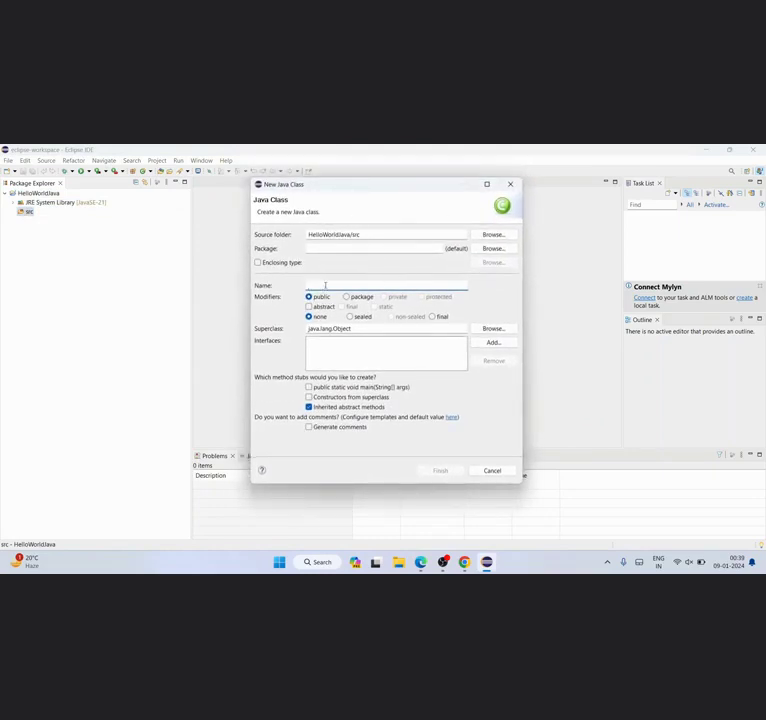
{"action": "type", "text": "HelloWorld"}
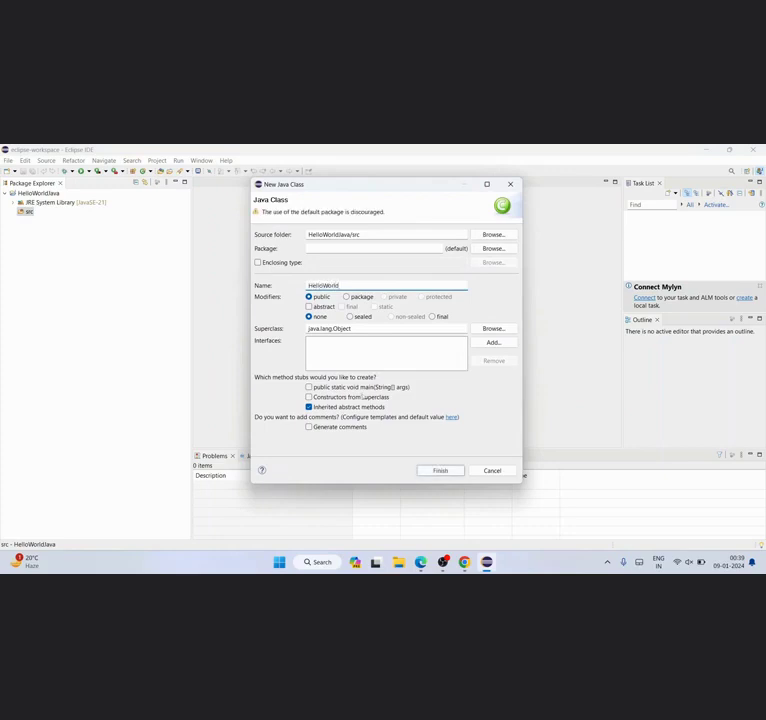
- Include the public static void main(String[] args) method stub and create the HelloWorld class
{"action": "left_click", "coordinate": [309, 387]}
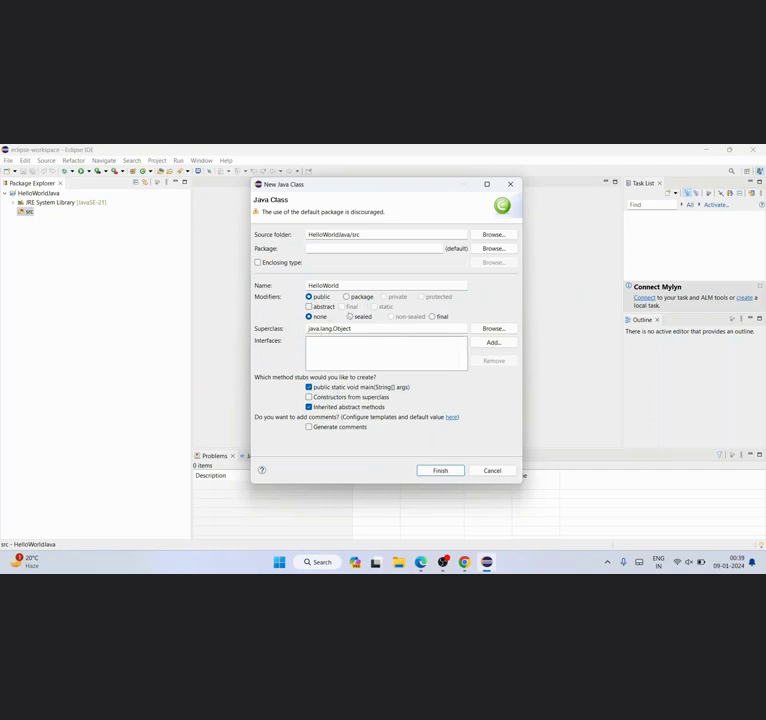
{"action": "double_click", "coordinate": [324, 285]}
{"action": "left_click", "coordinate": [373, 284]}
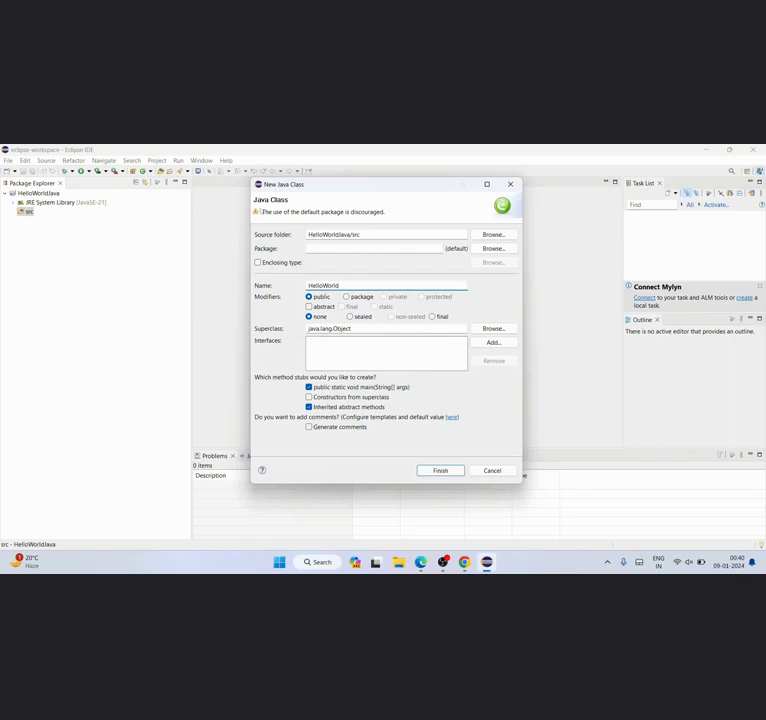
{"action": "left_click", "coordinate": [450, 471]}
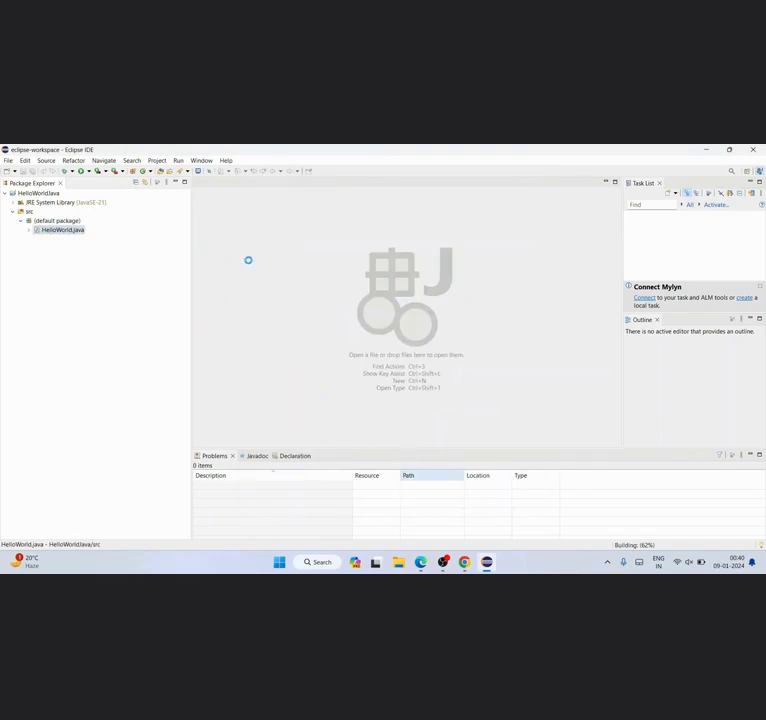
- Open HelloWorld.java and examine the generated class declaration and main method
{"action": "double_click", "coordinate": [60, 230]}
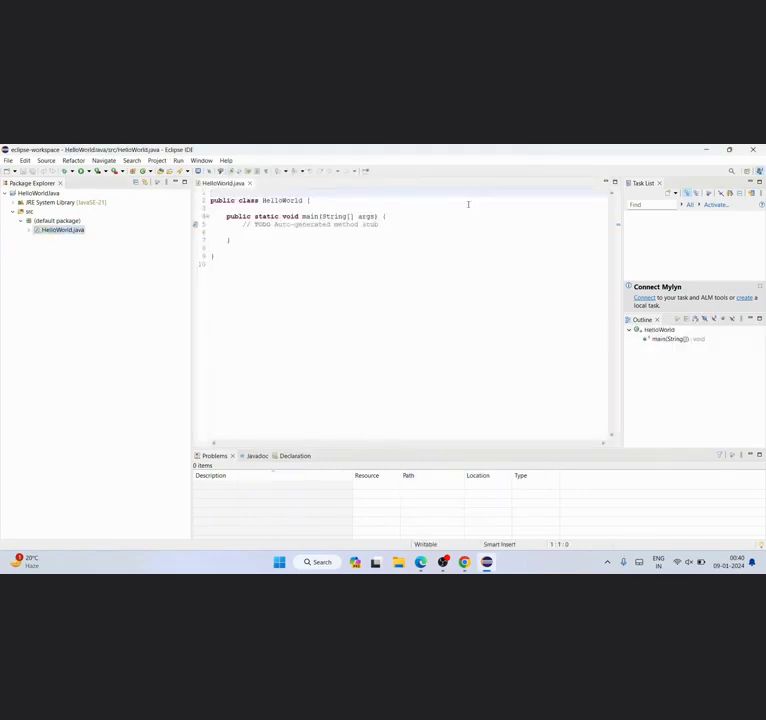
{"action": "key", "text": "ctrl+a"}
{"action": "left_click", "coordinate": [349, 302]}
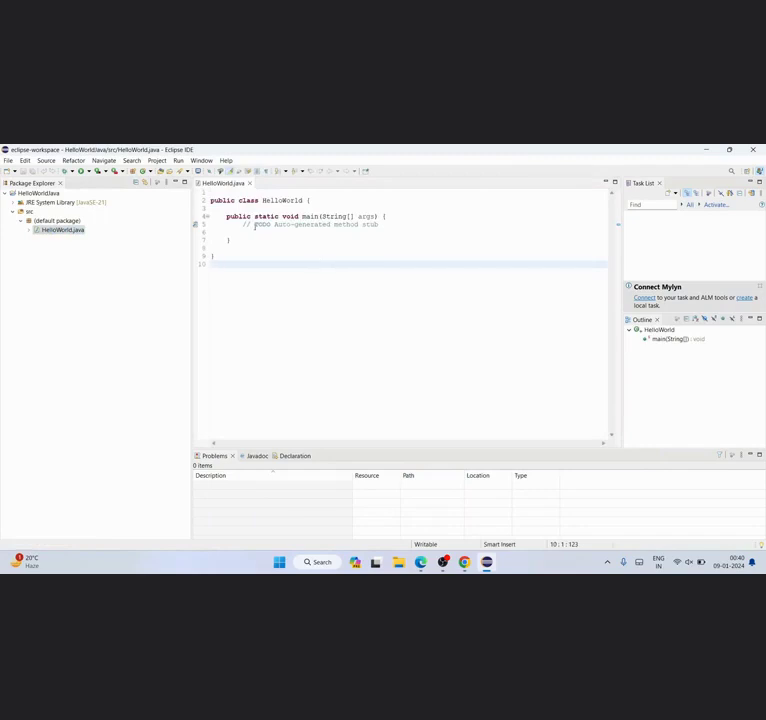
{"action": "left_click_drag", "start_coordinate": [238, 200], "coordinate": [445, 201]}
{"action": "left_click", "coordinate": [401, 242]}
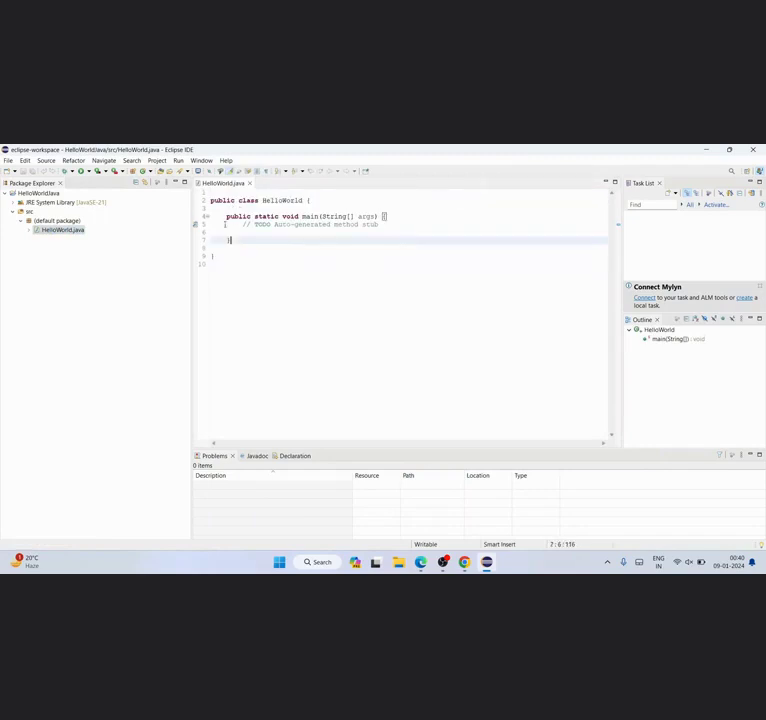
{"action": "left_click_drag", "start_coordinate": [228, 216], "coordinate": [280, 254]}
{"action": "left_click", "coordinate": [304, 239]}
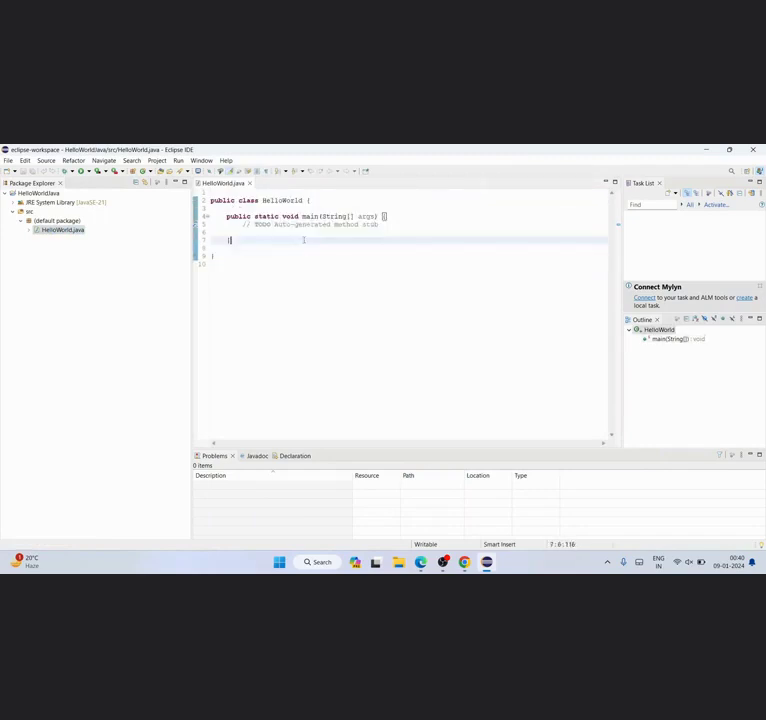
- Add System.out.println("Hello World"); below the TODO comment in the main method and save the file
{"action": "left_click", "coordinate": [383, 225]}
{"action": "key", "text": "Return"}
{"action": "type", "text": "System.out.pr"}
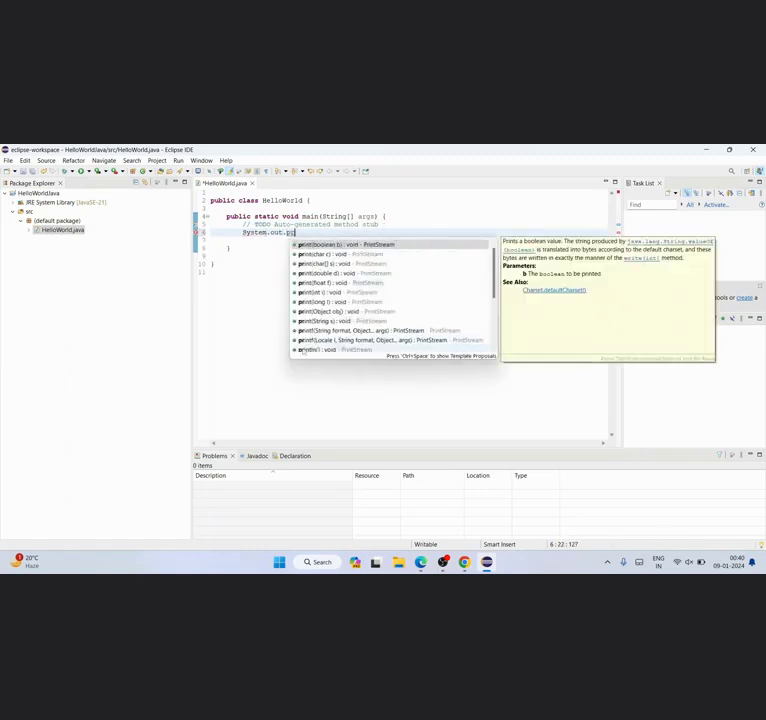
{"action": "key", "text": "Down"}
{"action": "key", "text": "Down"}
{"action": "key", "text": "Down"}
{"action": "key", "text": "Down"}
{"action": "key", "text": "Down"}
{"action": "key", "text": "Down"}
{"action": "key", "text": "Down"}
{"action": "key", "text": "Down"}
{"action": "key", "text": "Down"}
{"action": "key", "text": "Down"}
{"action": "key", "text": "Down"}
{"action": "key", "text": "Return"}
{"action": "key", "text": "Left"}
{"action": "key", "text": "Left"}
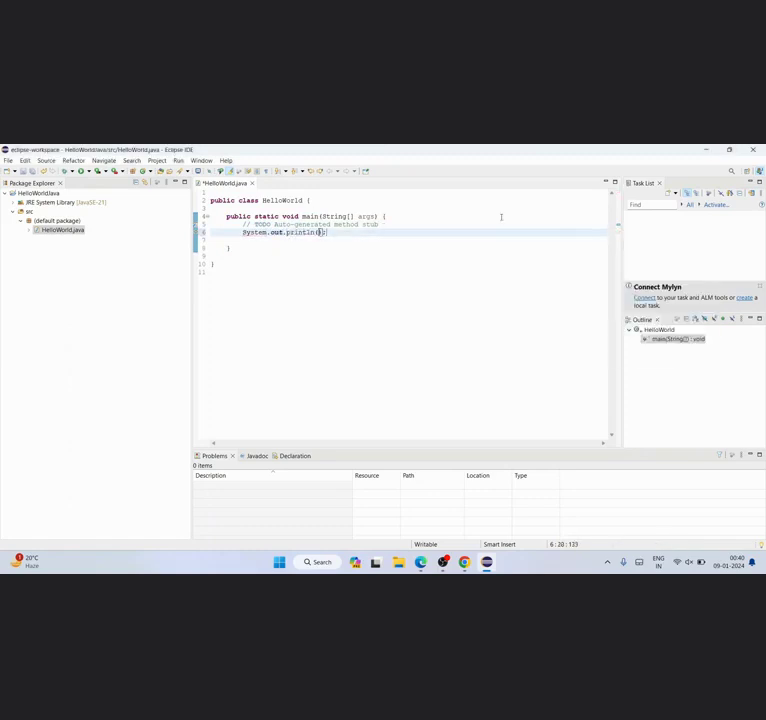
{"action": "type", "text": "\"Hello World"}
{"action": "left_click", "coordinate": [377, 270]}
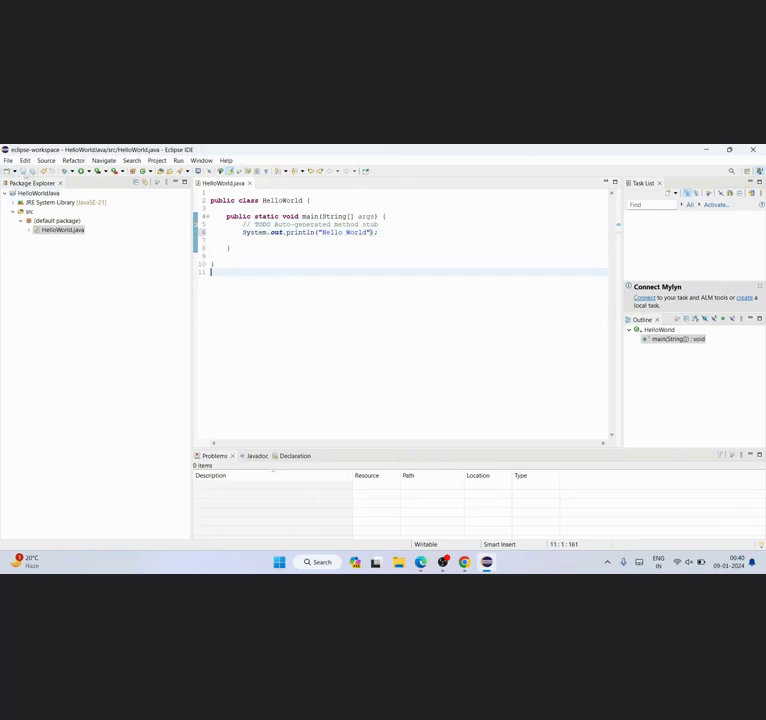
- Run the HelloWorld program as a Java application
{"action": "key", "text": "ctrl+a"}
{"action": "left_click", "coordinate": [268, 308]}
{"action": "left_click", "coordinate": [81, 172]}
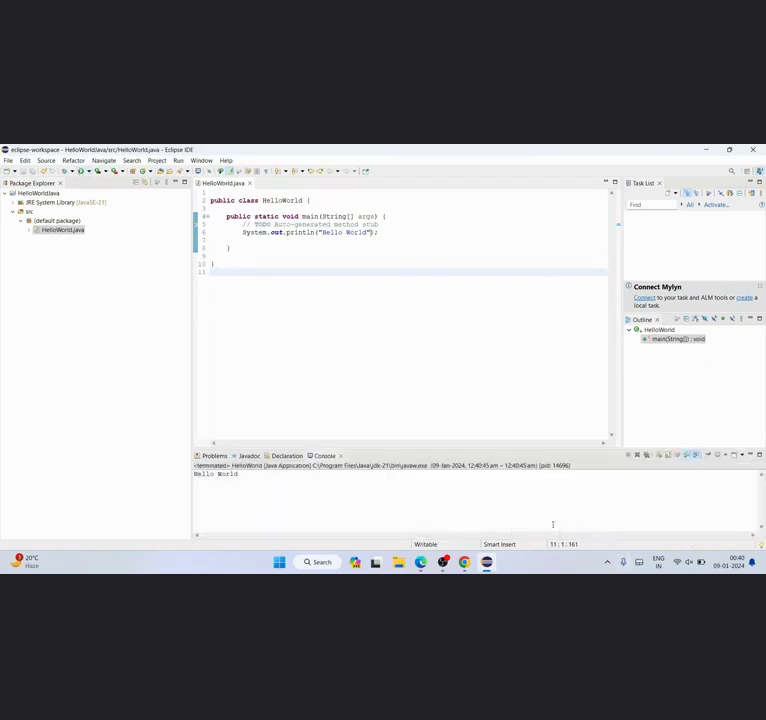
- Examine the console output and compare it with the string passed to println in the main method
{"action": "left_click_drag", "start_coordinate": [260, 476], "coordinate": [193, 475]}
{"action": "left_click", "coordinate": [245, 490]}
{"action": "left_click_drag", "start_coordinate": [245, 484], "coordinate": [189, 476]}
{"action": "left_click", "coordinate": [268, 484]}
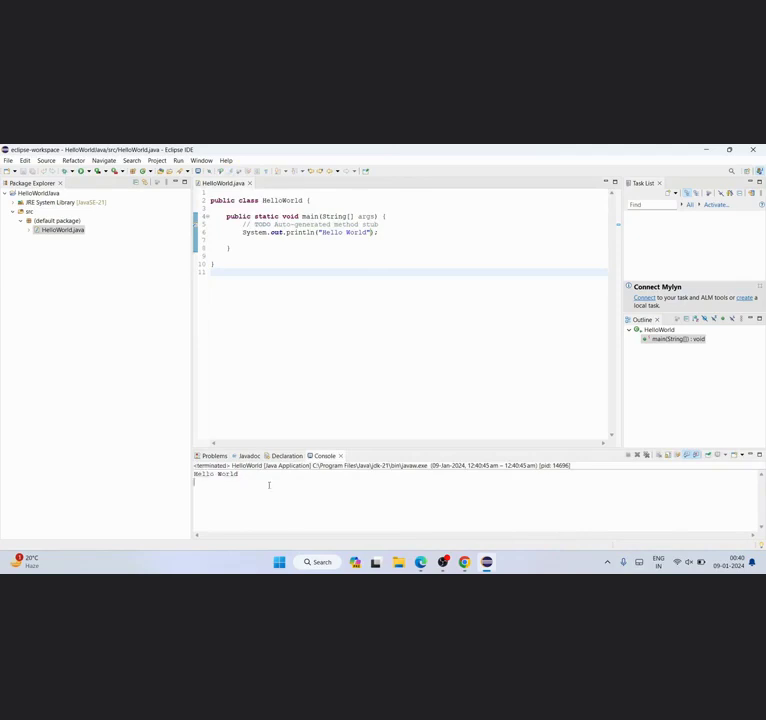
{"action": "left_click_drag", "start_coordinate": [314, 232], "coordinate": [372, 232]}
{"action": "left_click", "coordinate": [408, 247]}
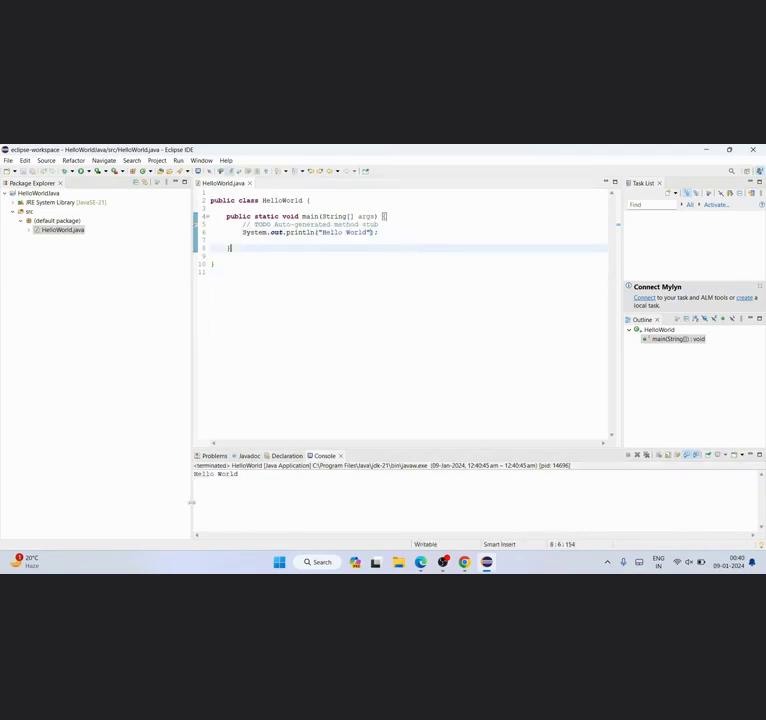
{"action": "left_click_drag", "start_coordinate": [258, 484], "coordinate": [193, 478]}
{"action": "left_click", "coordinate": [272, 492]}
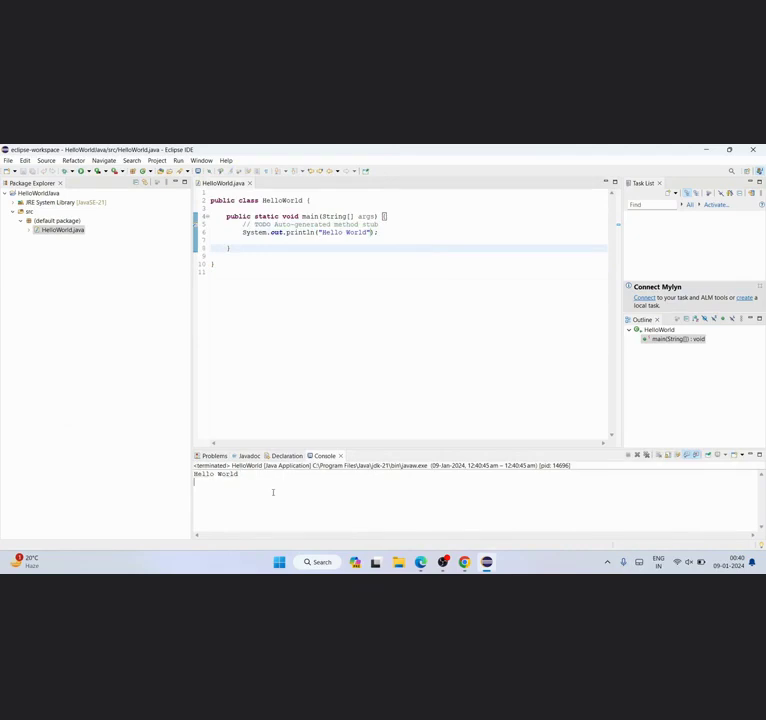
{"action": "left_click", "coordinate": [291, 231]}
{"action": "key", "text": "ctrl+a"}
{"action": "left_click", "coordinate": [321, 318]}
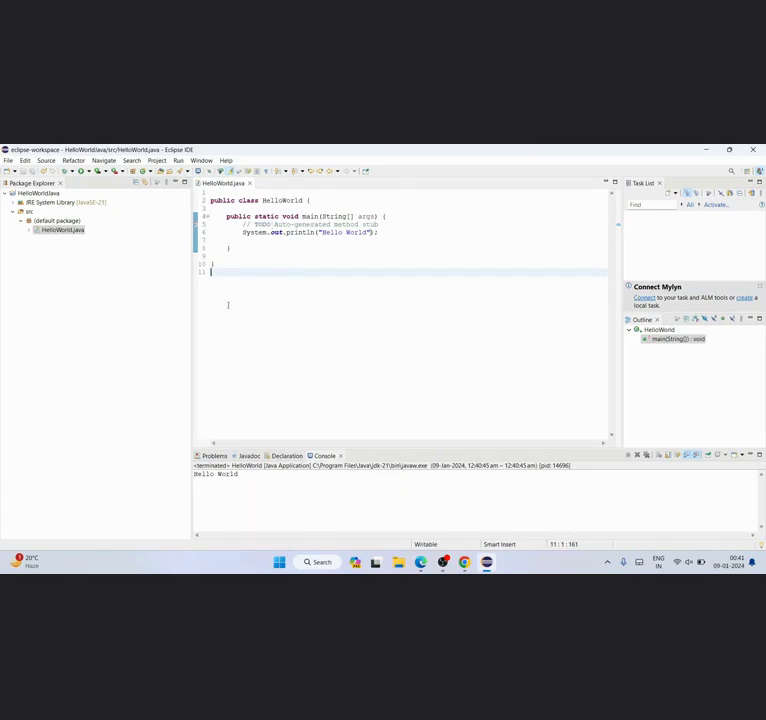
{"action": "left_click", "coordinate": [283, 238]}
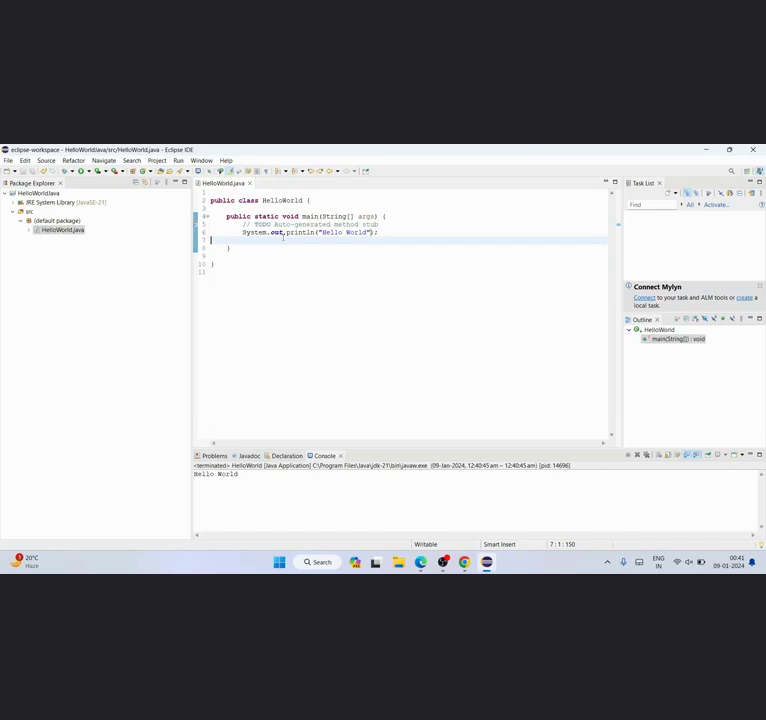
{"action": "left_click", "coordinate": [251, 264]}
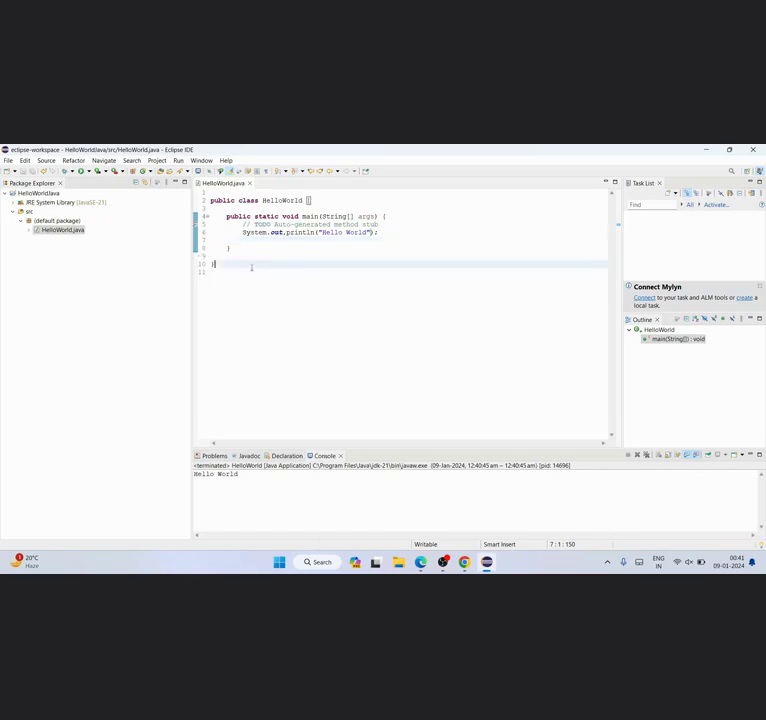
{"action": "key", "text": "ctrl+a"}
{"action": "left_click", "coordinate": [290, 305]}
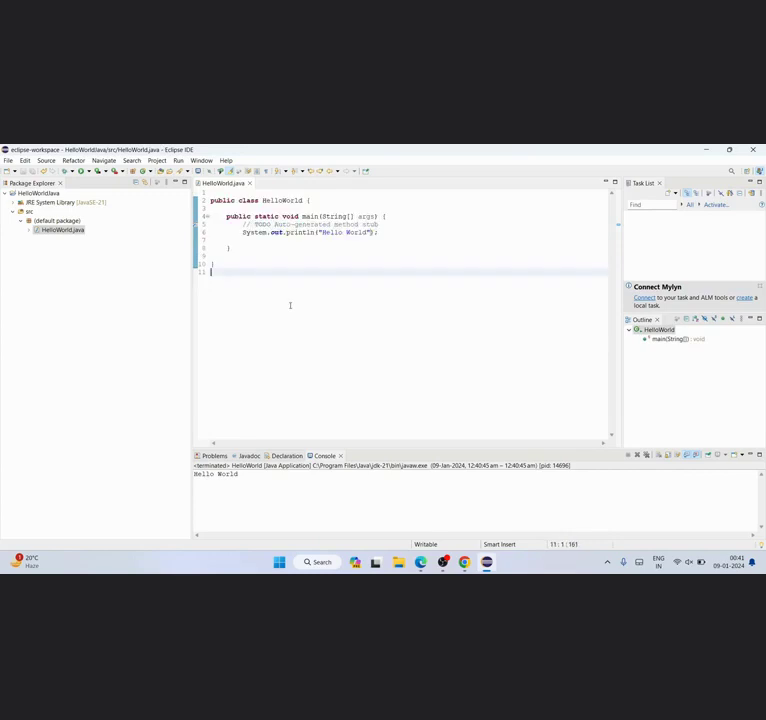